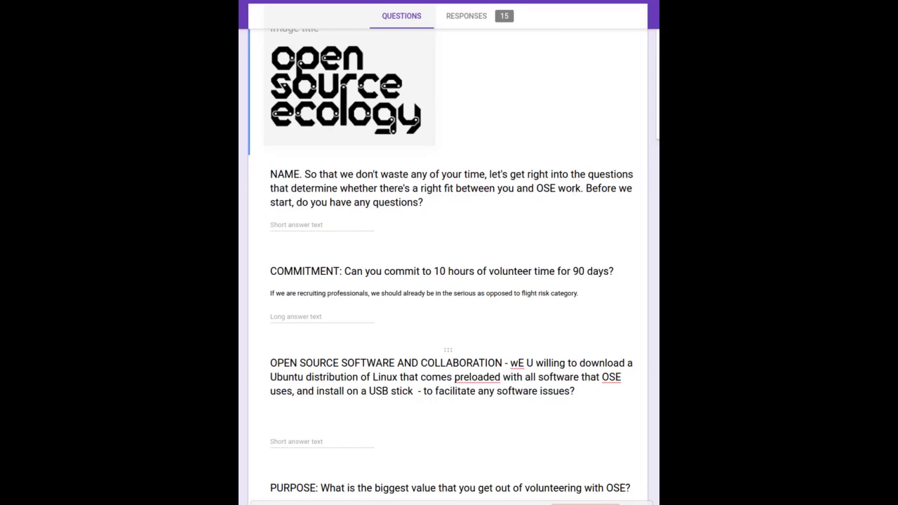
# Append "Or Tag Team?" to the end of the COMMITMENT question about 10 hours of volunteer time for 90 days
pyautogui.scroll(3, 379, 361)
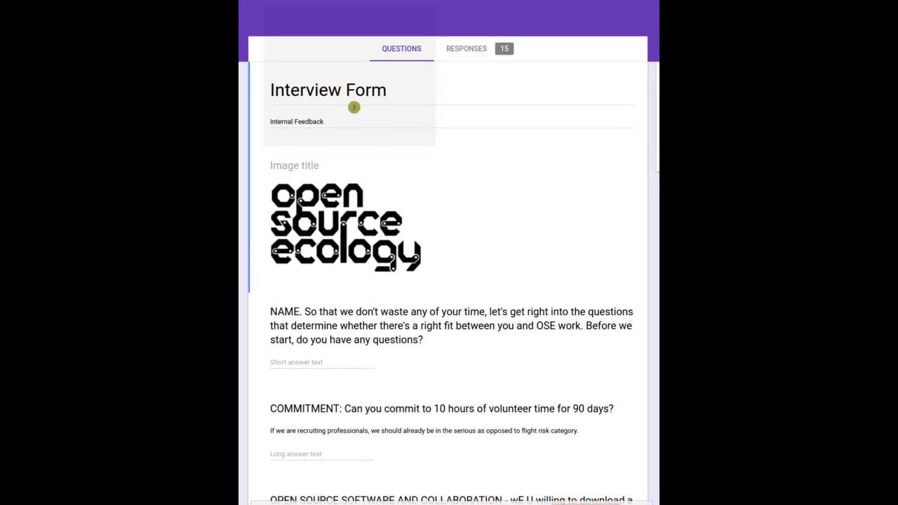
pyautogui.scroll(-2, 453, 179)
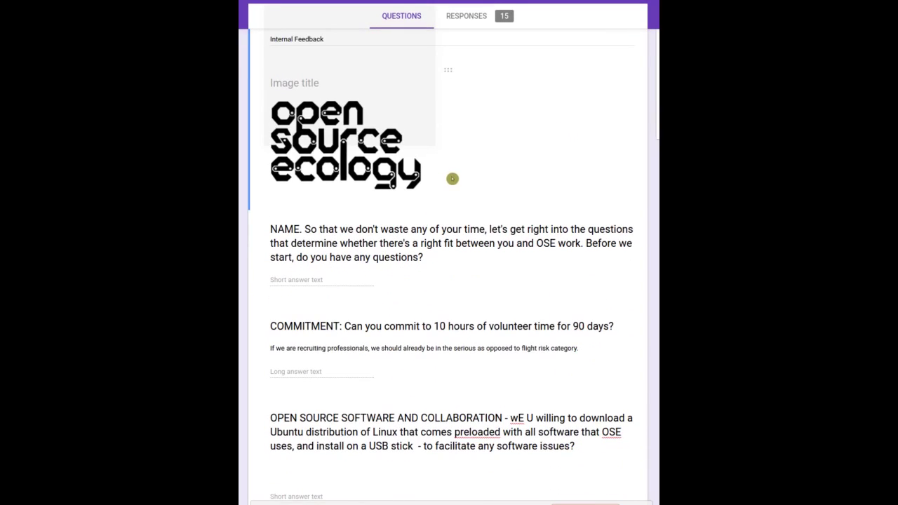
pyautogui.scroll(-1, 453, 179)
pyautogui.scroll(2, 451, 177)
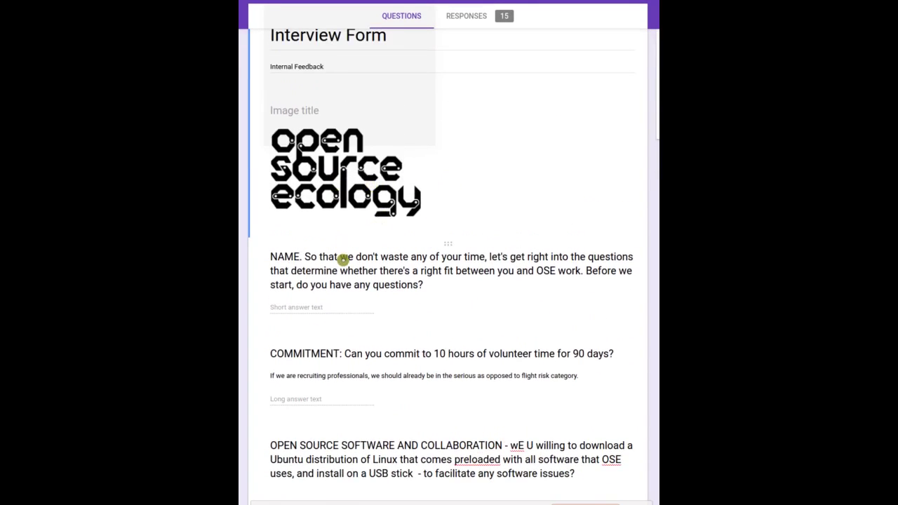
pyautogui.scroll(-2, 372, 375)
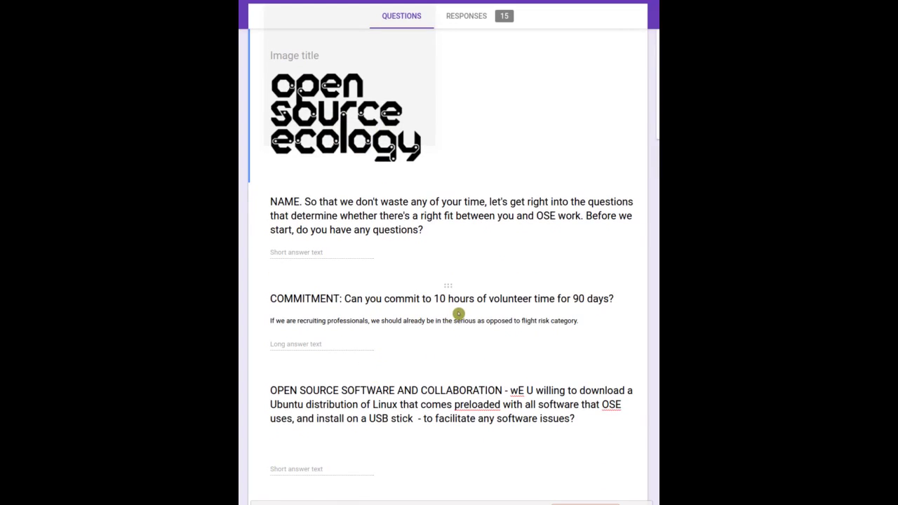
pyautogui.click(617, 300)
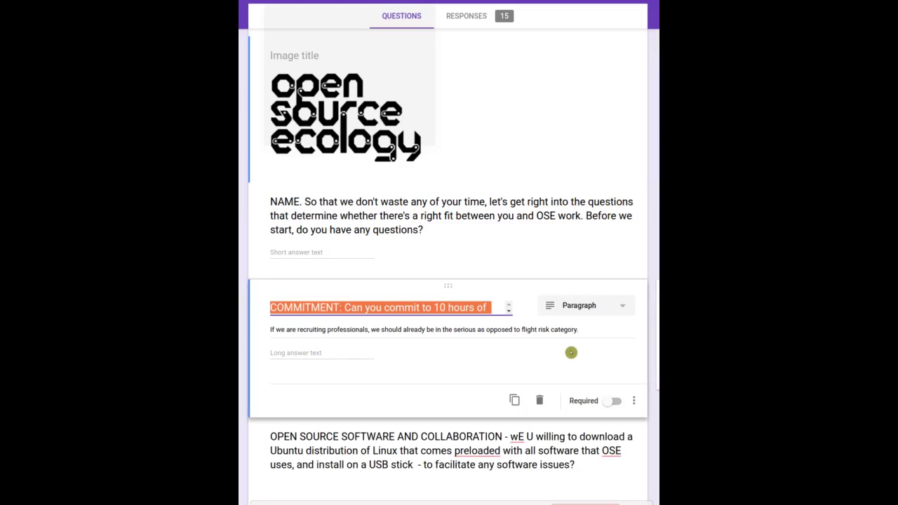
pyautogui.click(484, 311)
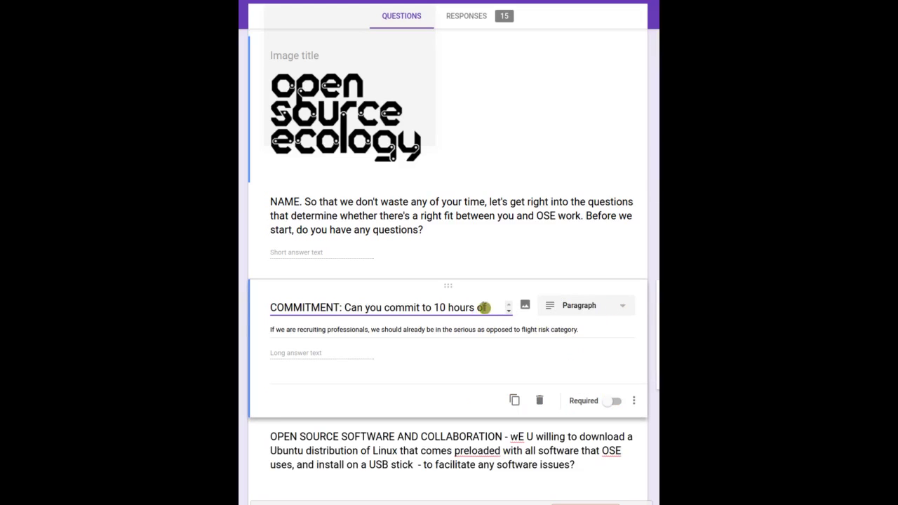
pyautogui.press('Right')
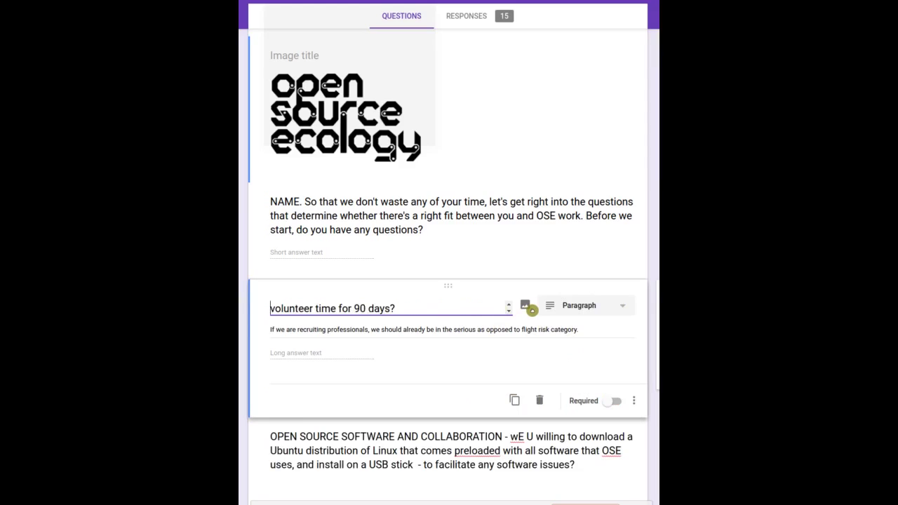
pyautogui.press('Right')
pyautogui.press('Right')
pyautogui.press('Right')
pyautogui.press('Right')
pyautogui.press('Right')
pyautogui.press('Right')
pyautogui.press('Right')
pyautogui.press('Right')
pyautogui.press('Right')
pyautogui.press('Right')
pyautogui.press('Right')
pyautogui.press('Right')
pyautogui.press('Right')
pyautogui.press('Right')
pyautogui.press('Right')
pyautogui.press('Right')
pyautogui.press('Right')
pyautogui.press('Right')
pyautogui.press('Right')
pyautogui.press('Right')
pyautogui.press('Right')
pyautogui.press('Right')
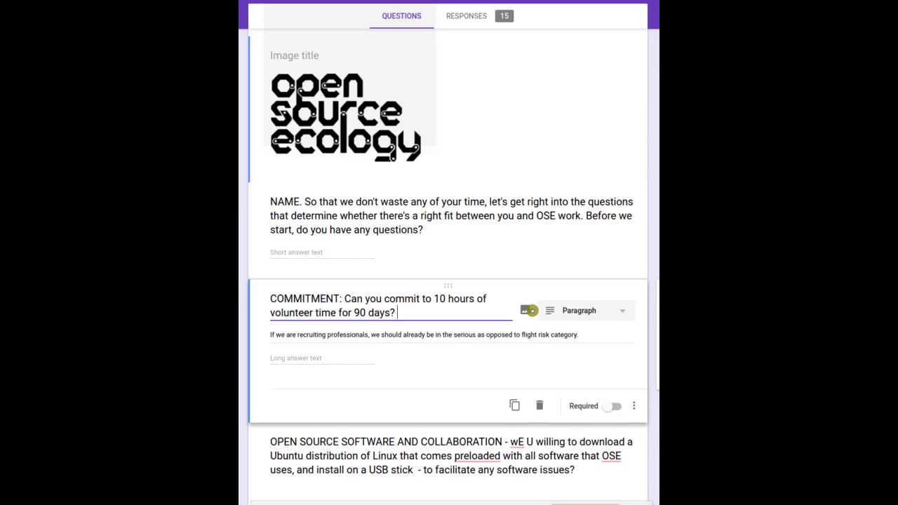
pyautogui.write('Or Tag Team?')
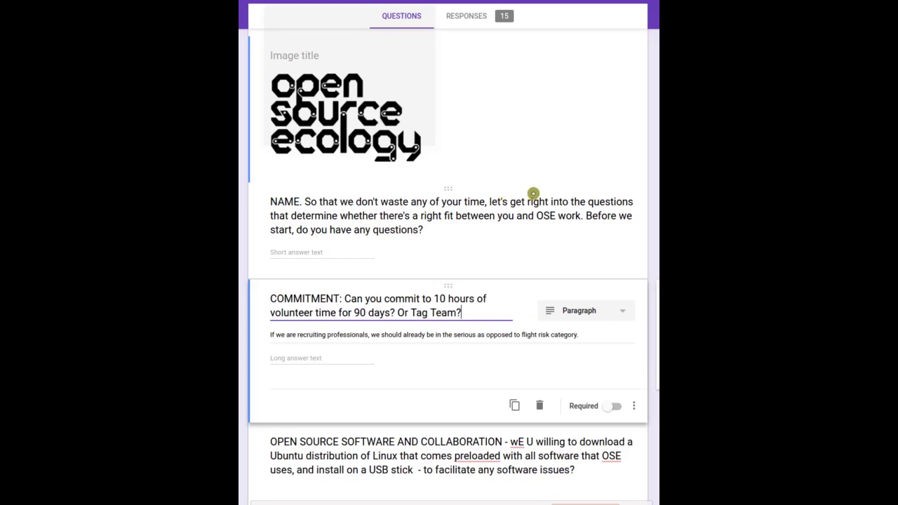
# Review the wording of the NAME question and the extended COMMITMENT question
pyautogui.click(535, 195)
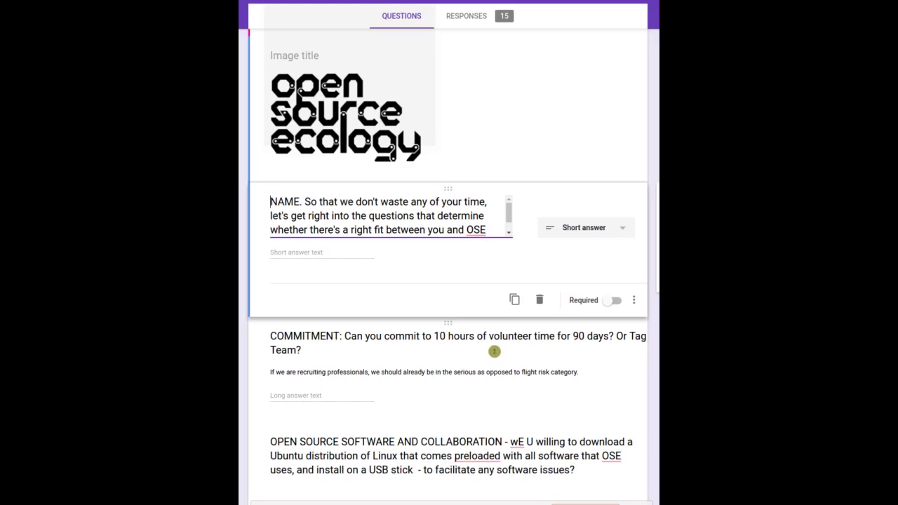
pyautogui.click(443, 336)
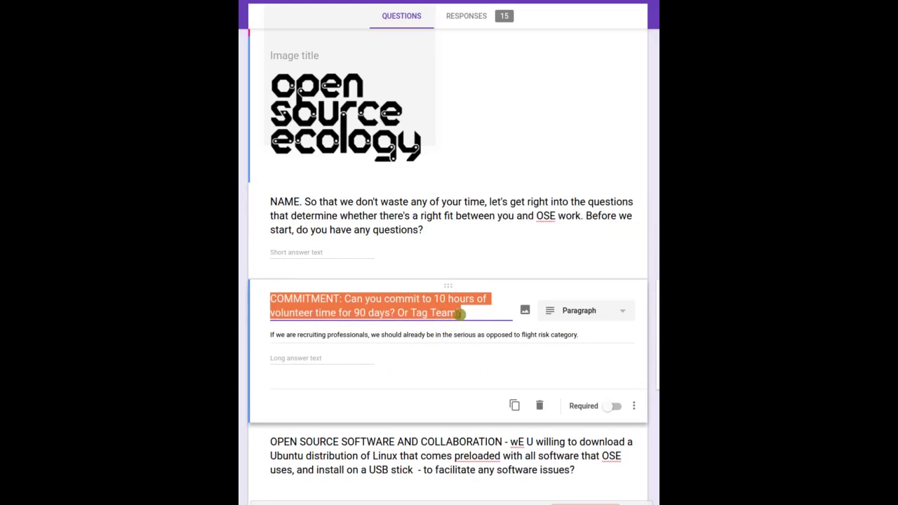
pyautogui.click(460, 314)
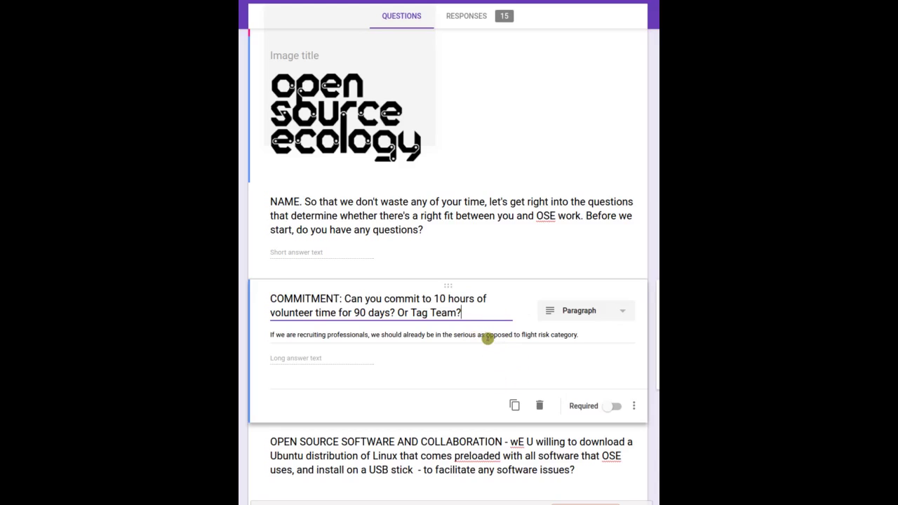
pyautogui.scroll(-1, 479, 329)
pyautogui.scroll(-1, 468, 316)
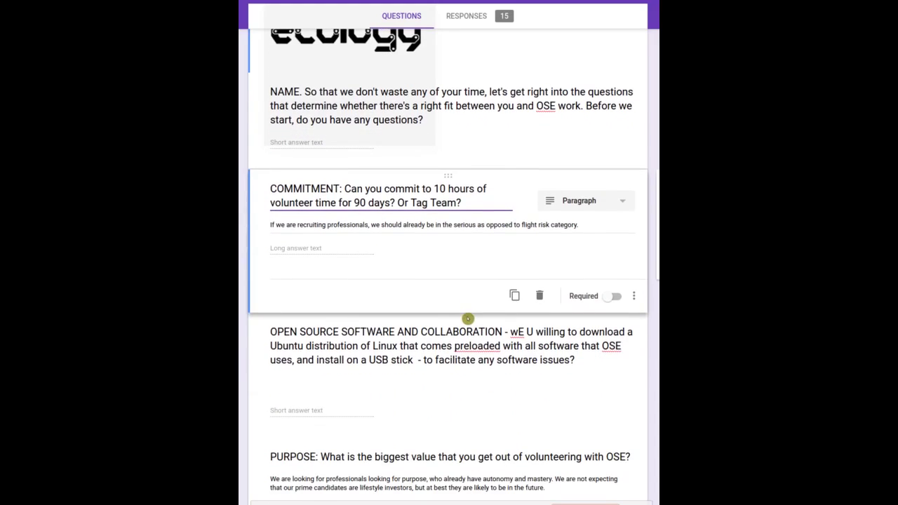
pyautogui.scroll(-1, 463, 316)
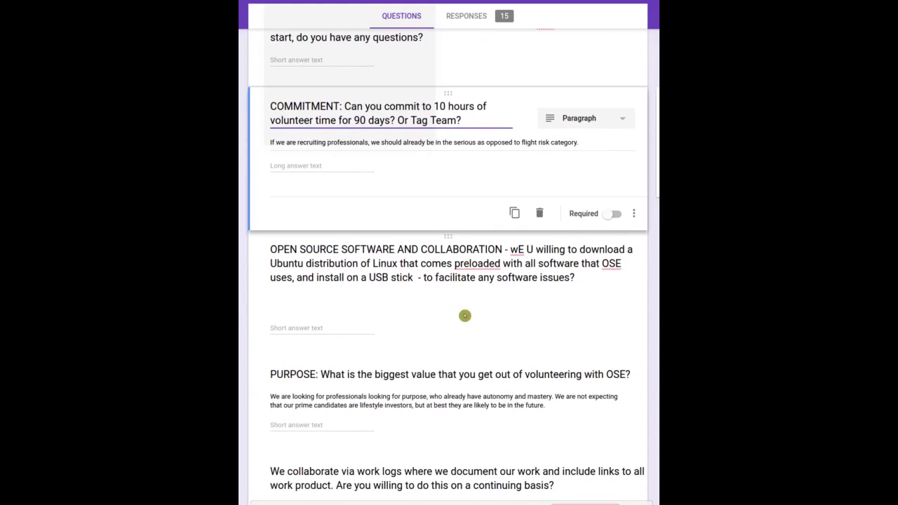
# Read through the full OPEN SOURCE SOFTWARE AND COLLABORATION question about installing the Ubuntu distribution on a USB stick
pyautogui.click(404, 268)
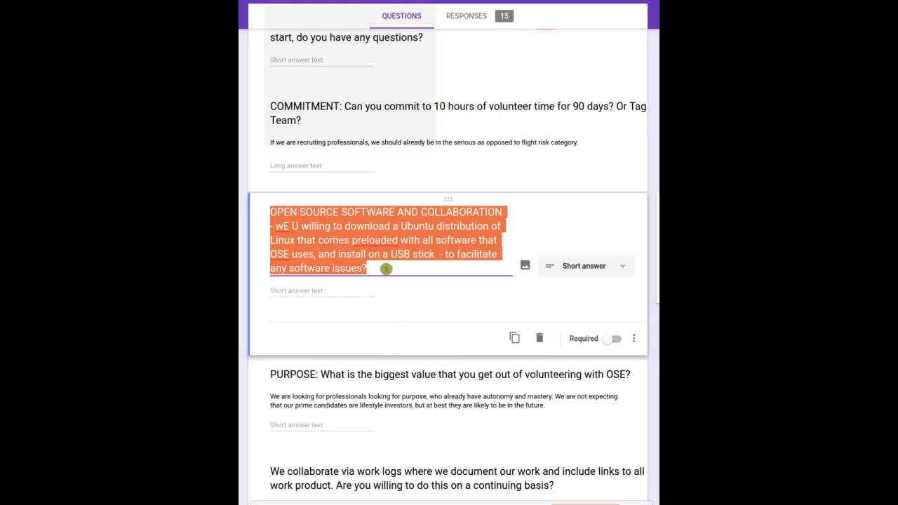
pyautogui.click(339, 342)
pyautogui.tripleClick(304, 243)
pyautogui.click(274, 213)
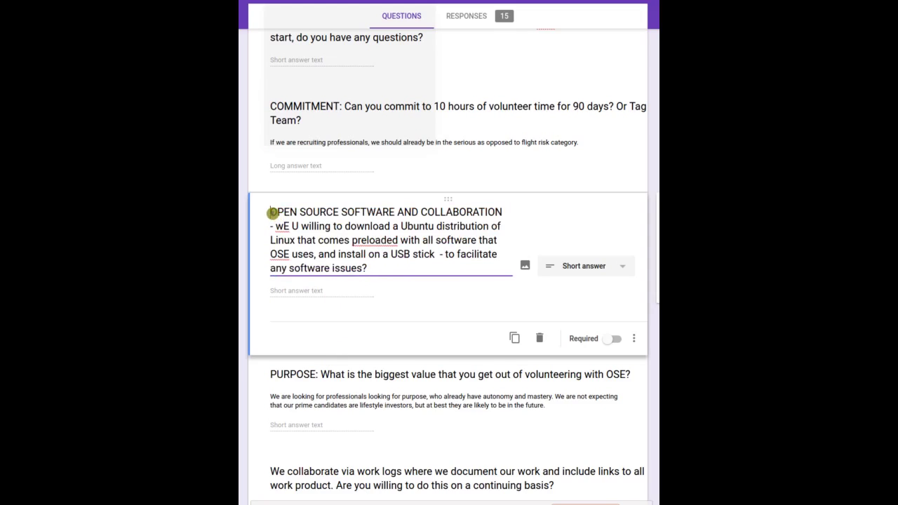
pyautogui.moveTo(273, 213); pyautogui.dragTo(439, 230)
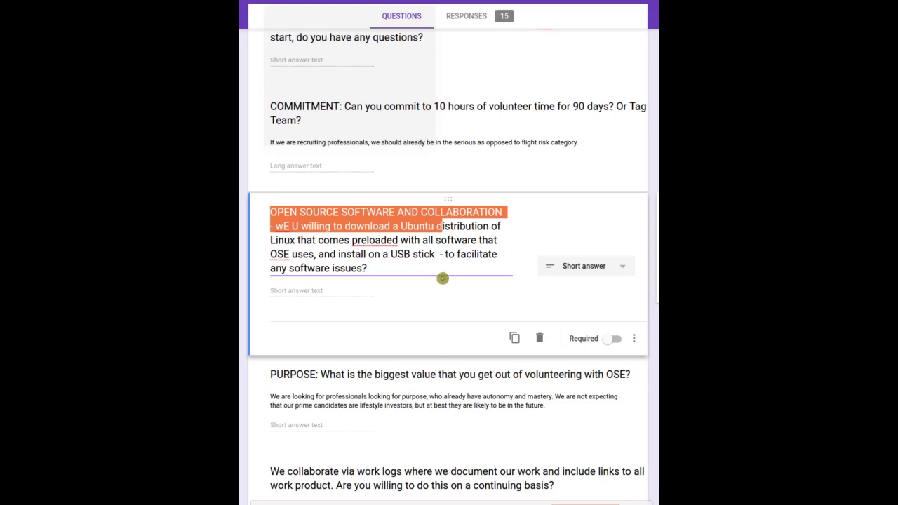
pyautogui.click(366, 268)
pyautogui.moveTo(367, 268); pyautogui.dragTo(269, 209)
pyautogui.scroll(-2, 370, 384)
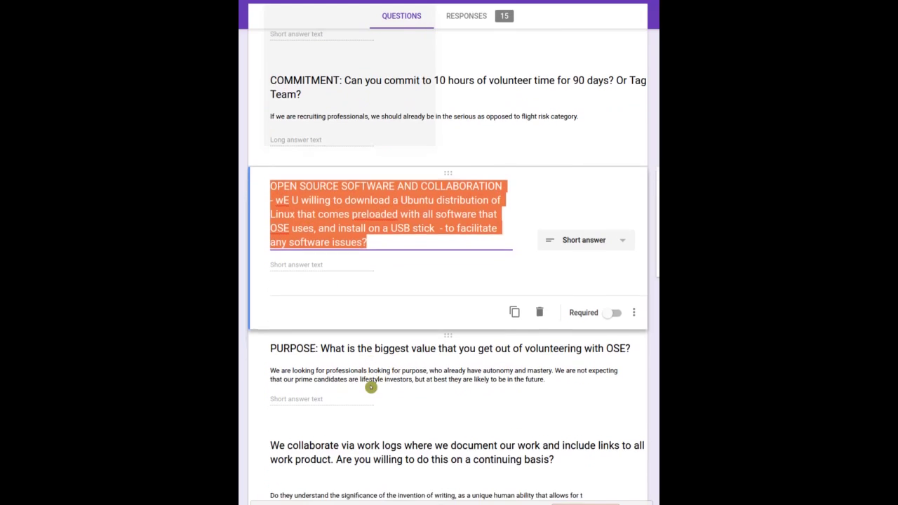
# Examine the PURPOSE question and its description, and revisit the OPEN SOURCE SOFTWARE AND COLLABORATION question above it
pyautogui.tripleClick(379, 316)
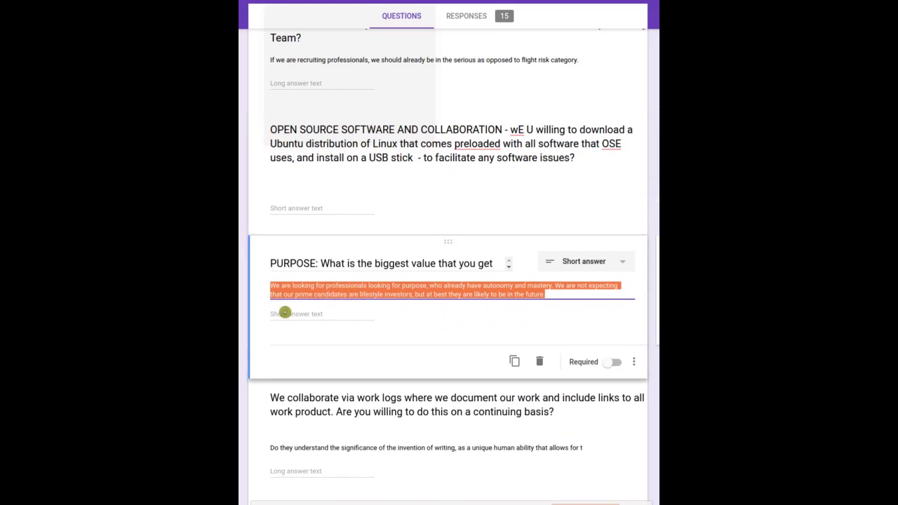
pyautogui.tripleClick(274, 262)
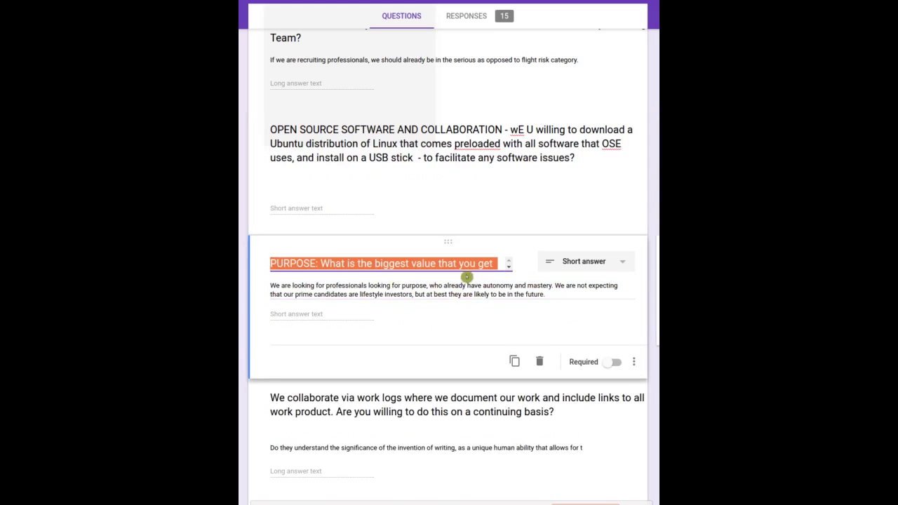
pyautogui.scroll(-1, 466, 267)
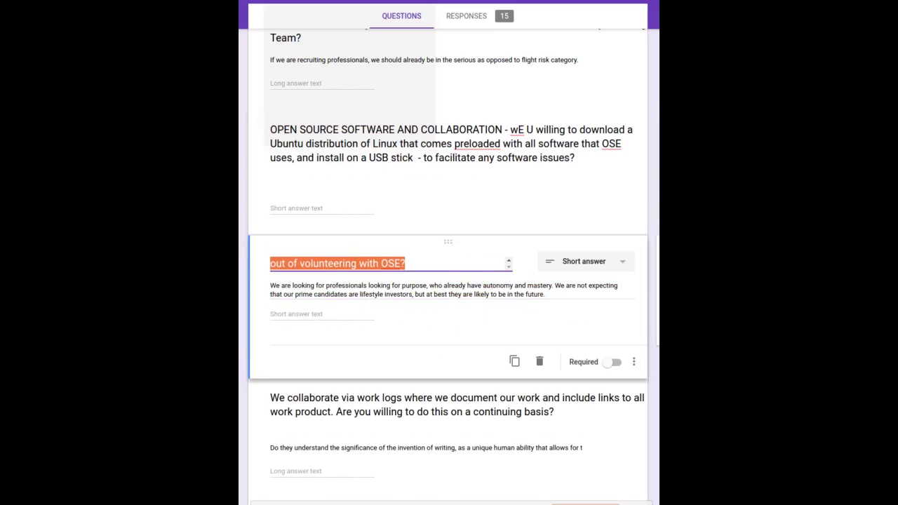
pyautogui.click(419, 222)
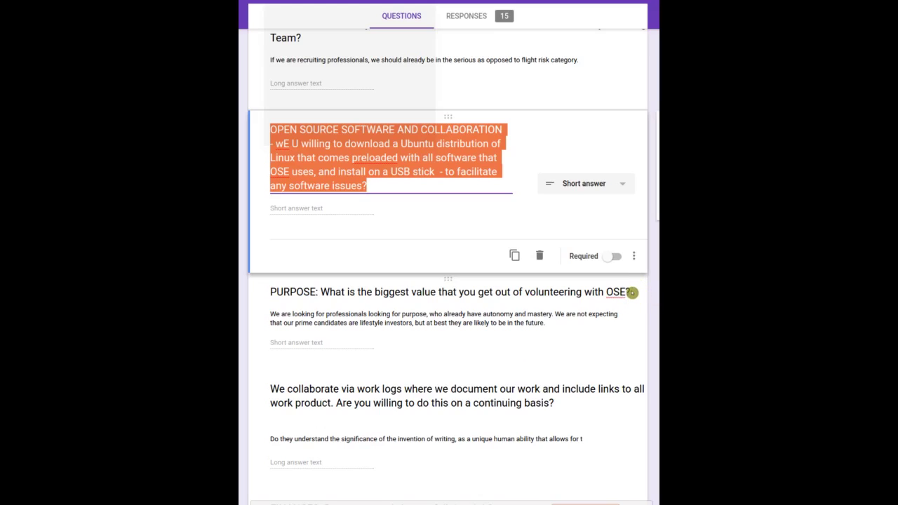
pyautogui.scroll(-1, 324, 378)
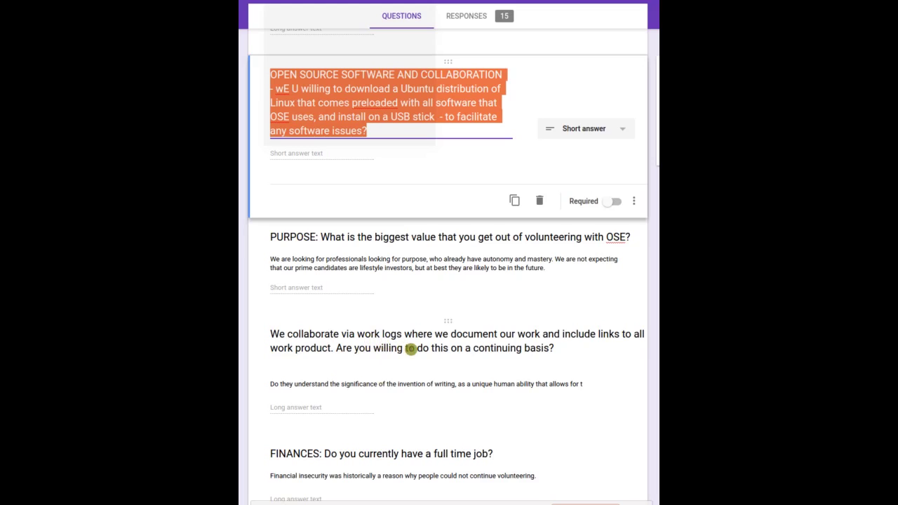
# Review the work logs question and the FINANCES question together with their description texts
pyautogui.scroll(-3, 432, 337)
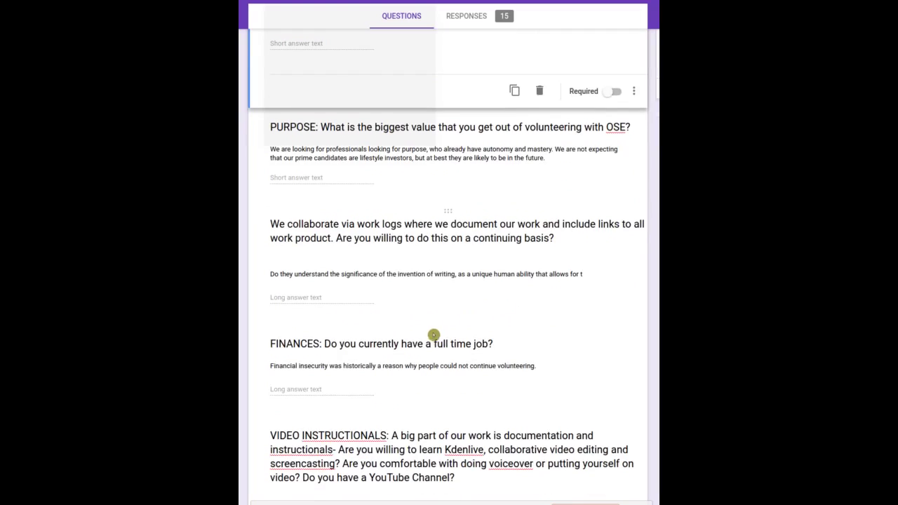
pyautogui.click(568, 235)
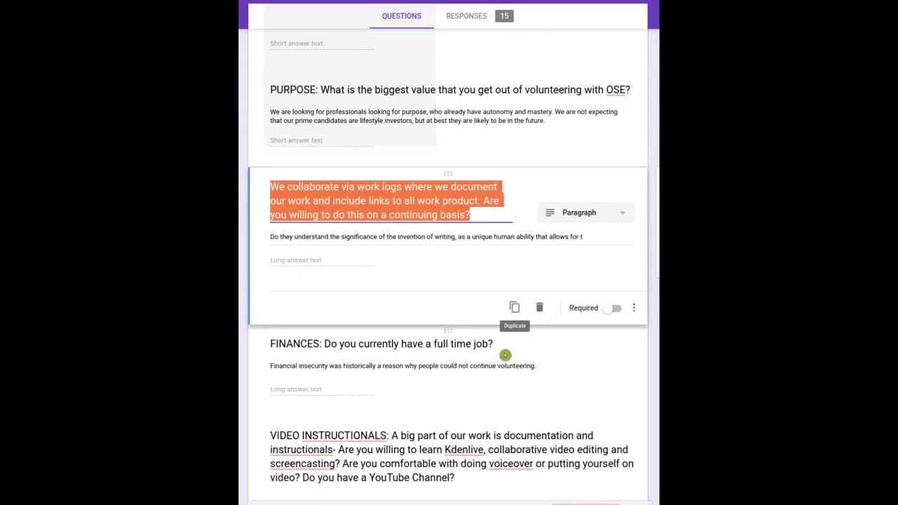
pyautogui.click(486, 399)
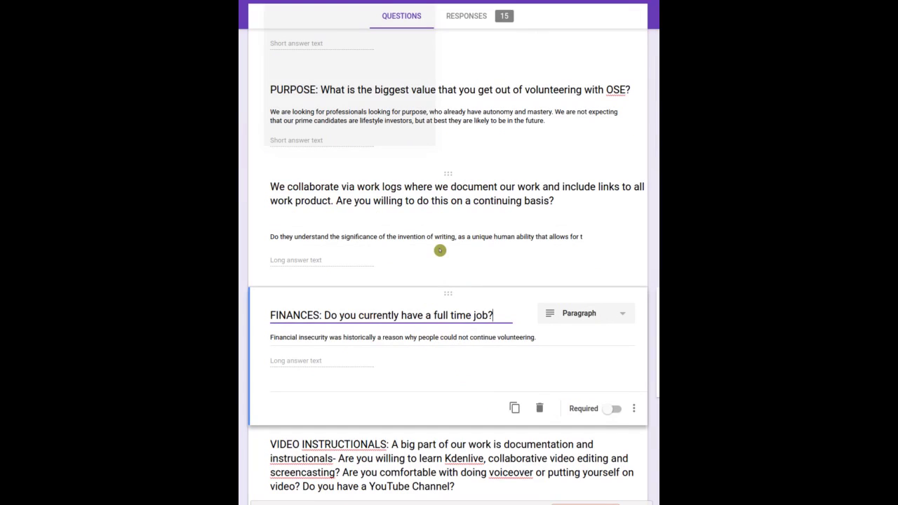
pyautogui.tripleClick(327, 237)
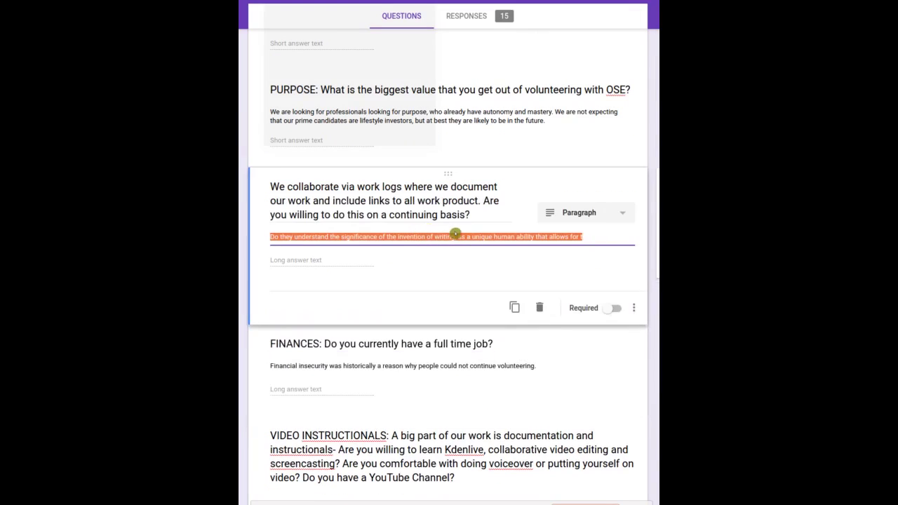
pyautogui.tripleClick(424, 366)
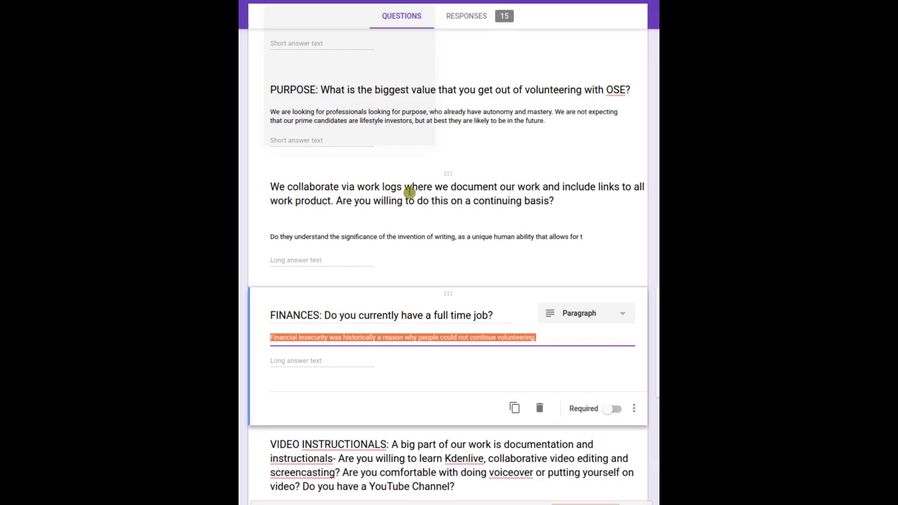
pyautogui.click(332, 201)
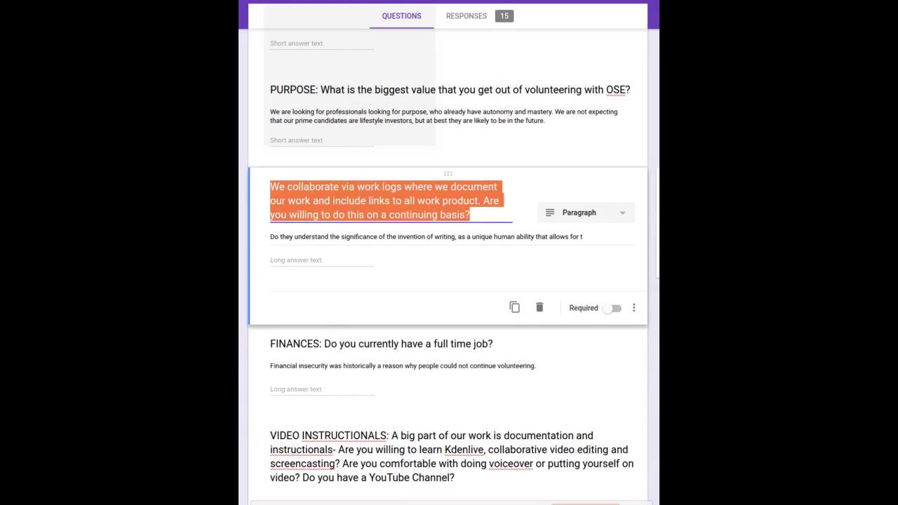
pyautogui.press('Escape')
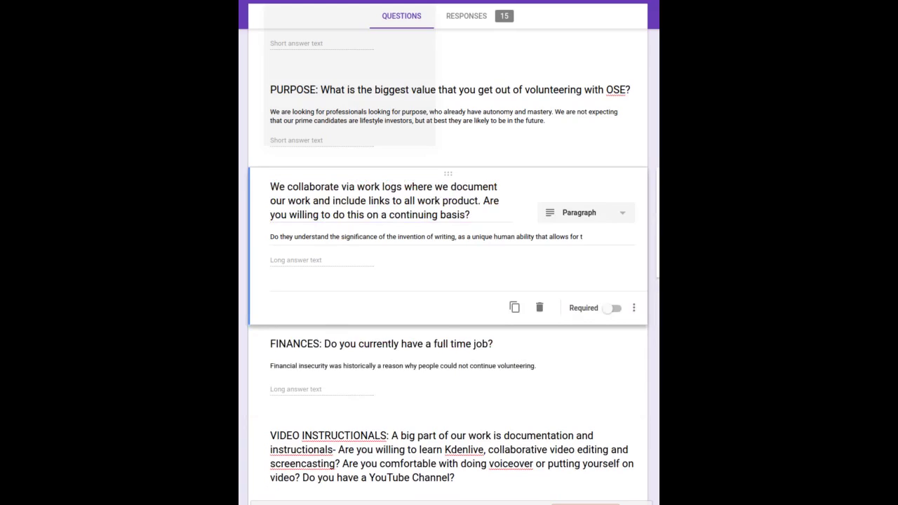
pyautogui.click(295, 344)
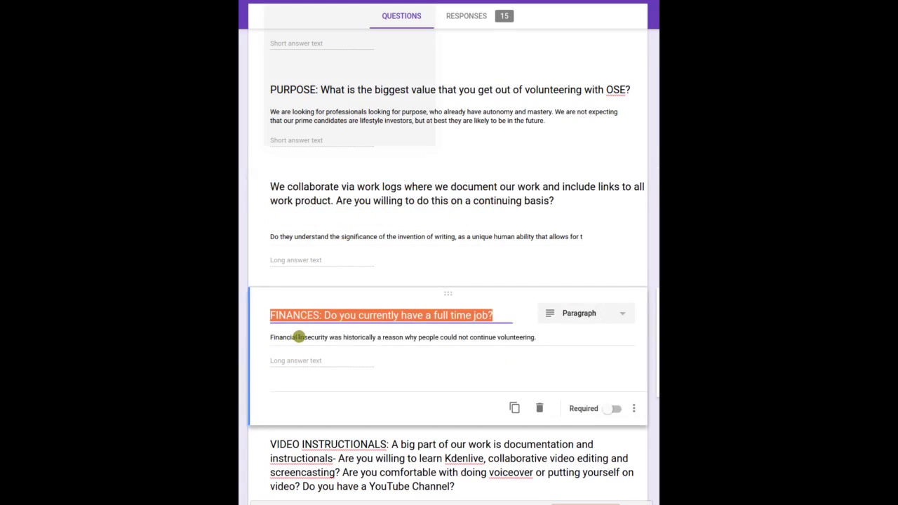
pyautogui.moveTo(480, 324)
pyautogui.click(502, 313)
pyautogui.scroll(-1, 403, 351)
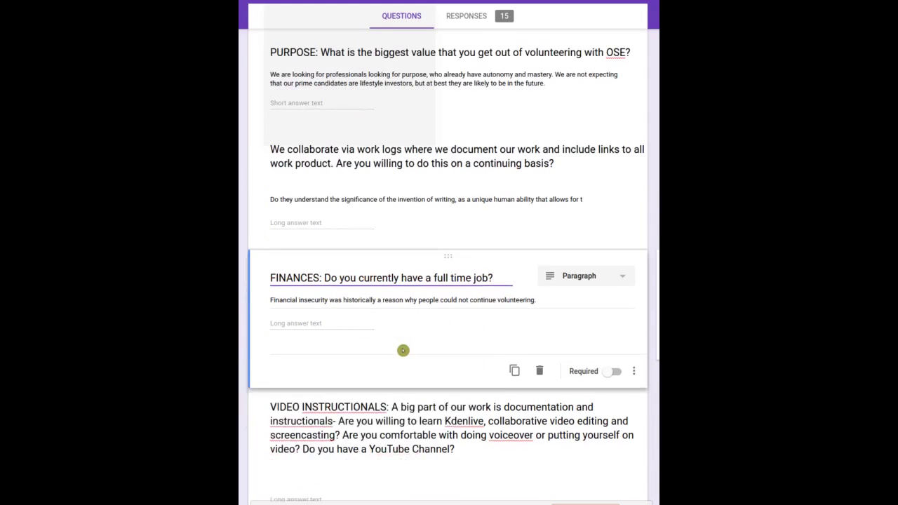
# Examine the VIDEO INSTRUCTIONALS question, highlighting the part about being comfortable with voiceover or appearing on video
pyautogui.scroll(-2, 402, 349)
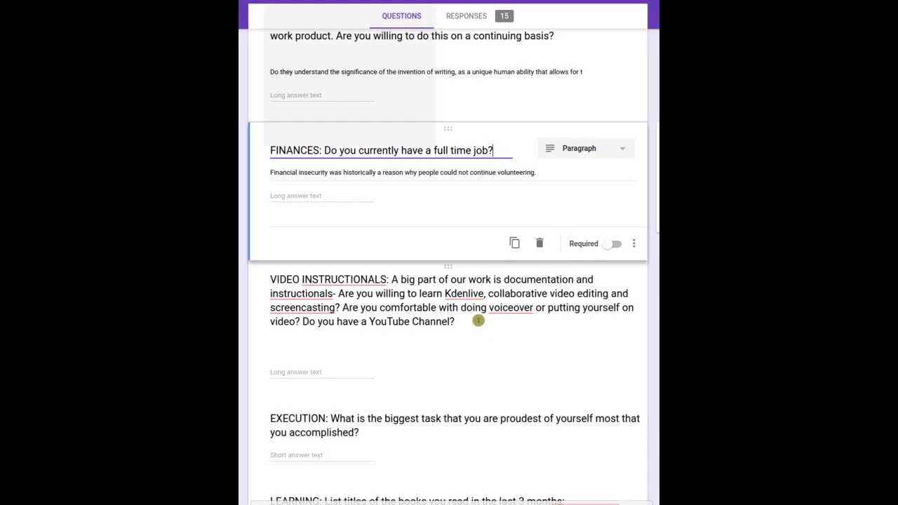
pyautogui.click(474, 321)
pyautogui.click(447, 277)
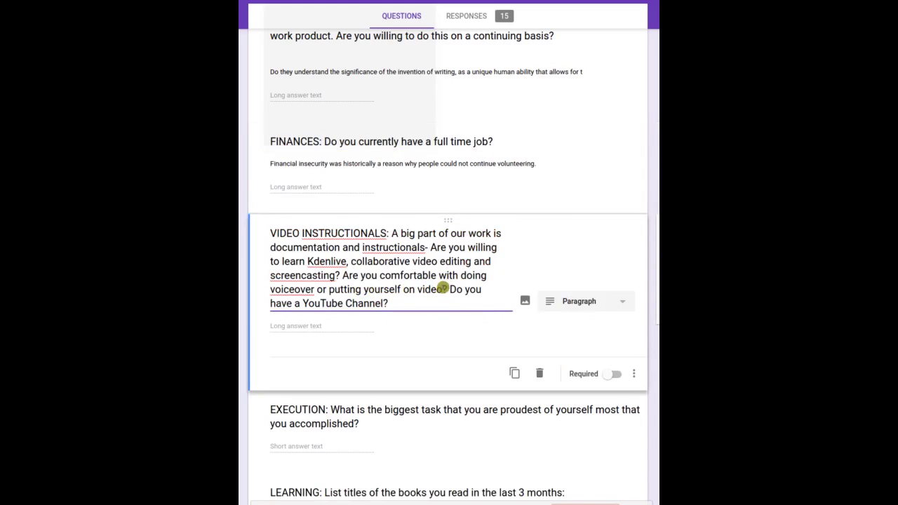
pyautogui.moveTo(444, 289); pyautogui.dragTo(407, 290)
pyautogui.click(405, 306)
pyautogui.moveTo(342, 275); pyautogui.dragTo(374, 288)
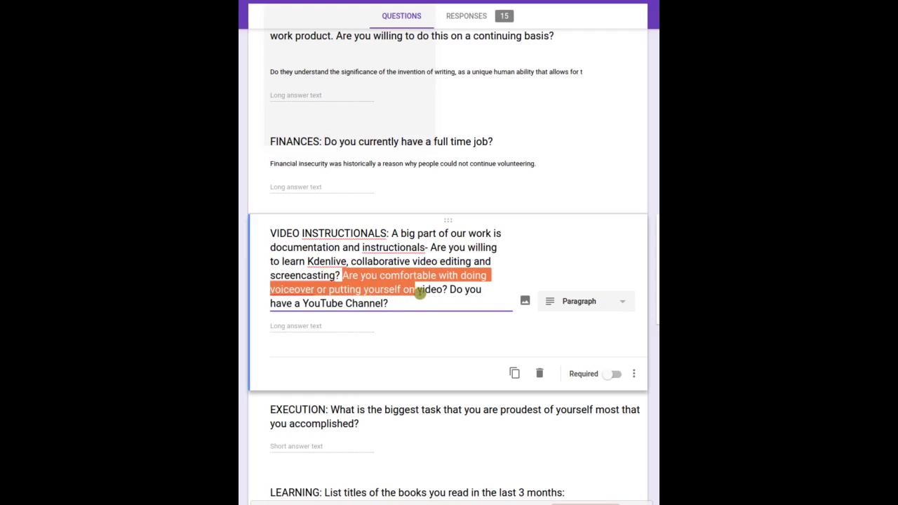
# Finish reviewing the VIDEO INSTRUCTIONALS question and examine the EXECUTION question about the proudest accomplished task
pyautogui.moveTo(421, 294); pyautogui.dragTo(435, 294)
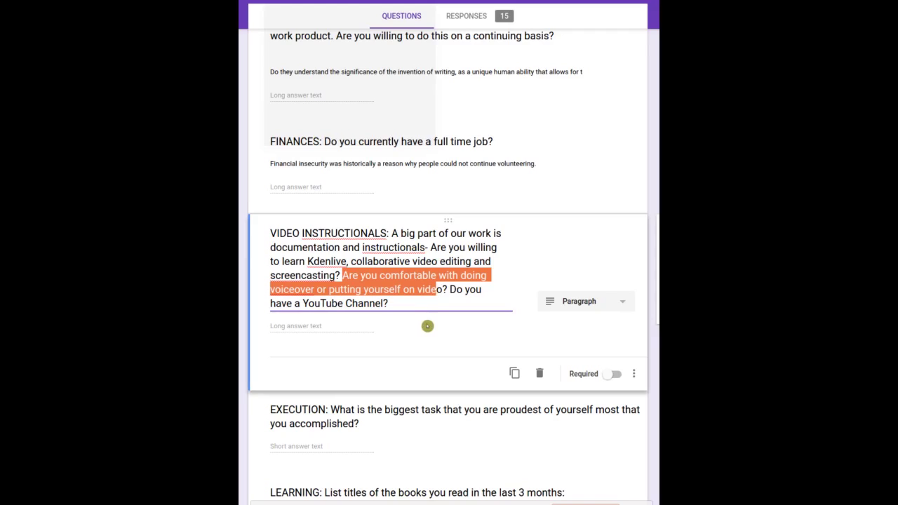
pyautogui.click(415, 298)
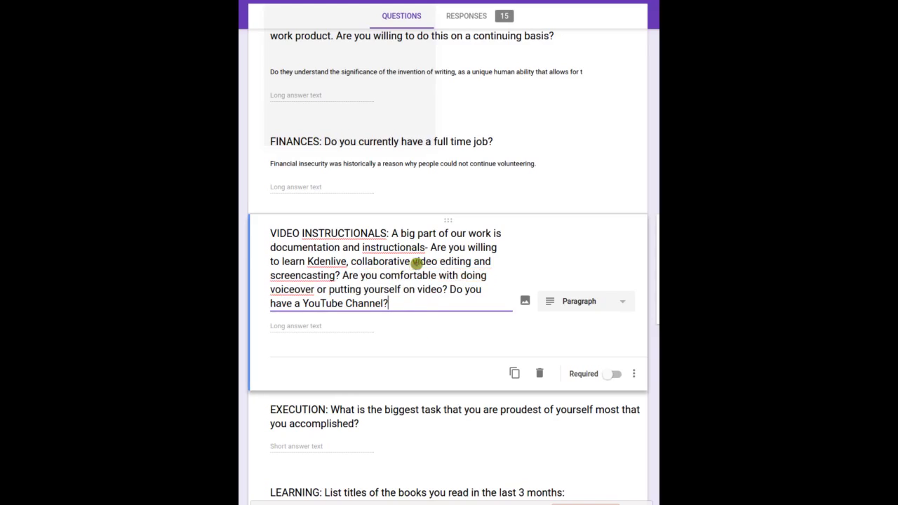
pyautogui.scroll(-1, 419, 259)
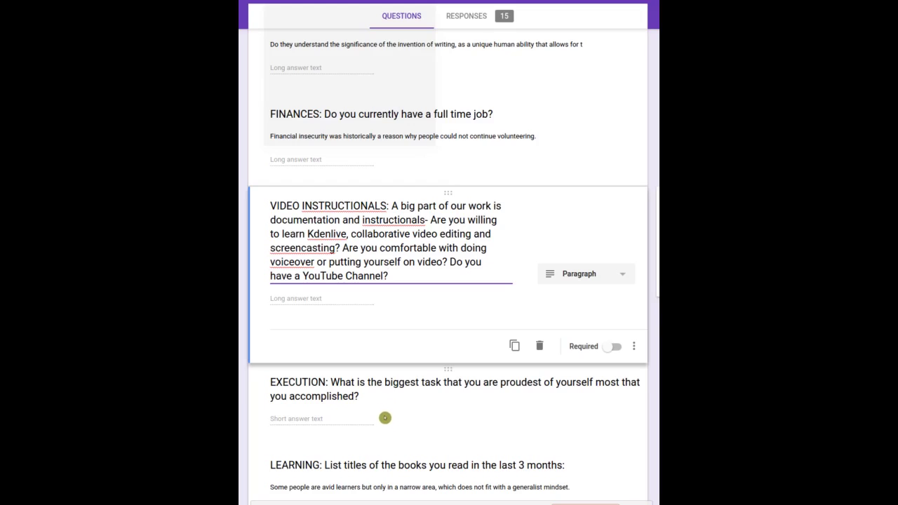
pyautogui.scroll(-1, 375, 377)
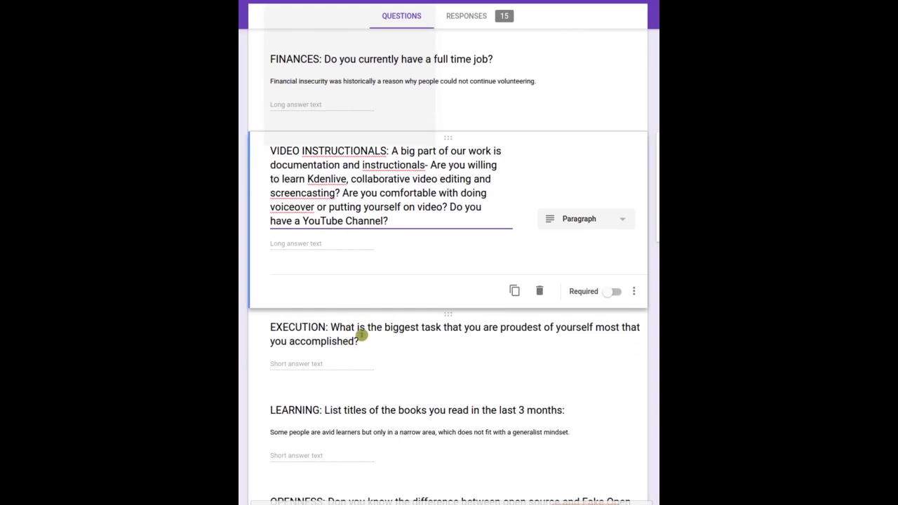
pyautogui.click(447, 317)
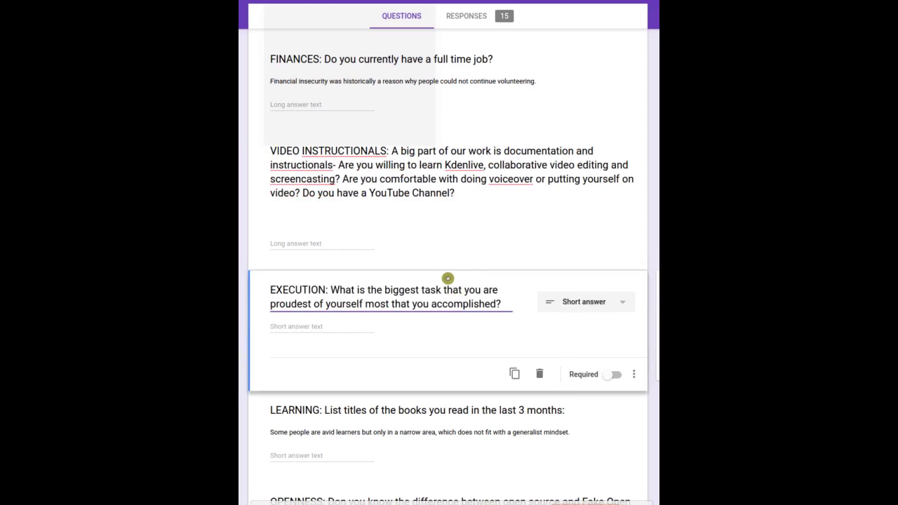
# Delete the LEARNING question about books read in the last 3 months and the ETHICS question
pyautogui.scroll(-1, 436, 340)
pyautogui.scroll(-1, 437, 343)
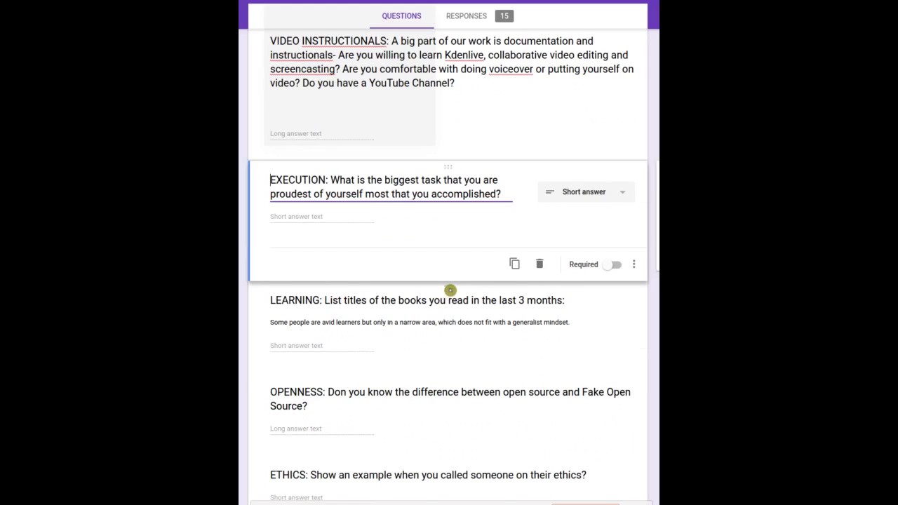
pyautogui.click(449, 290)
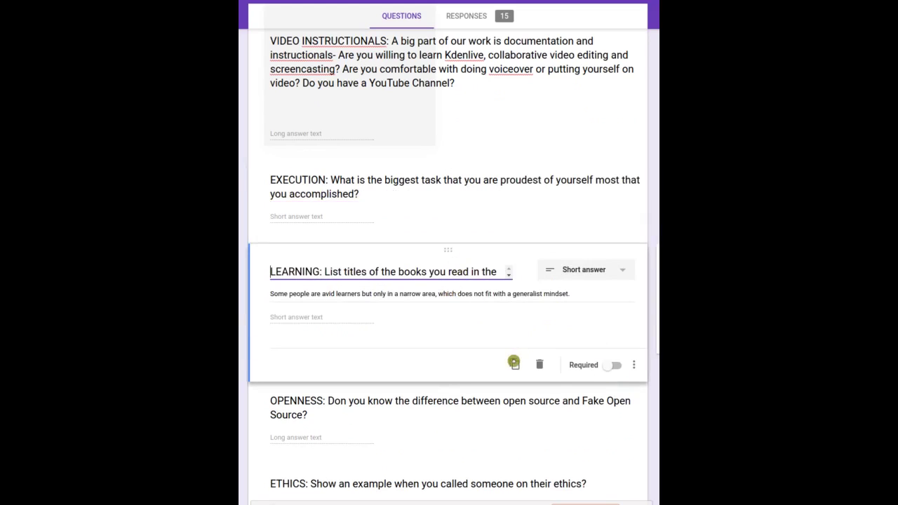
pyautogui.click(539, 365)
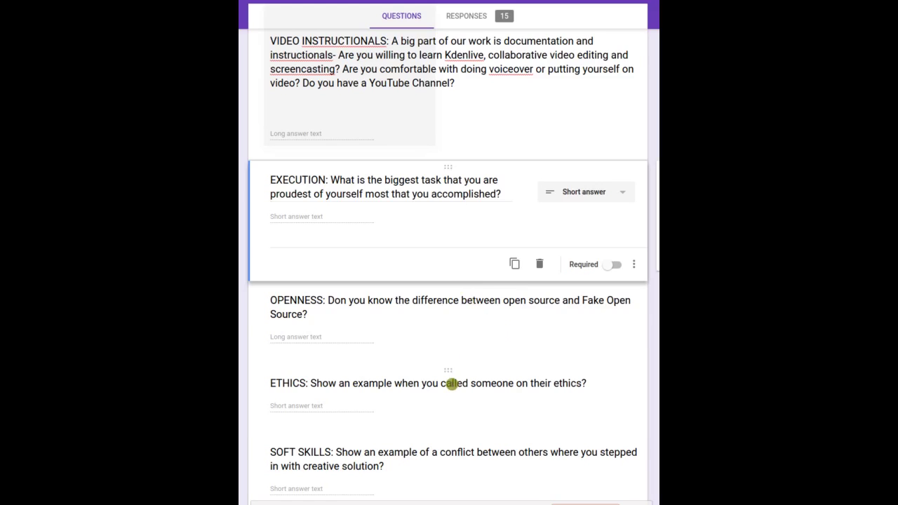
pyautogui.click(452, 383)
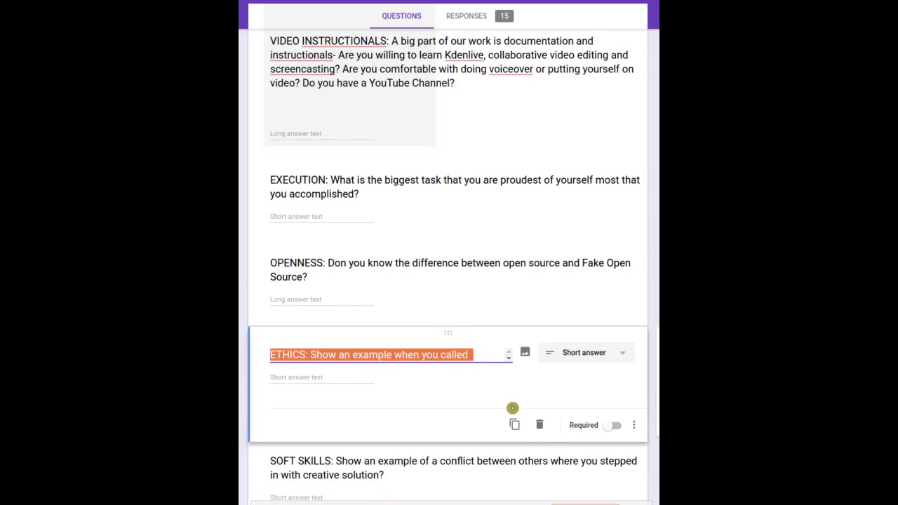
pyautogui.click(539, 425)
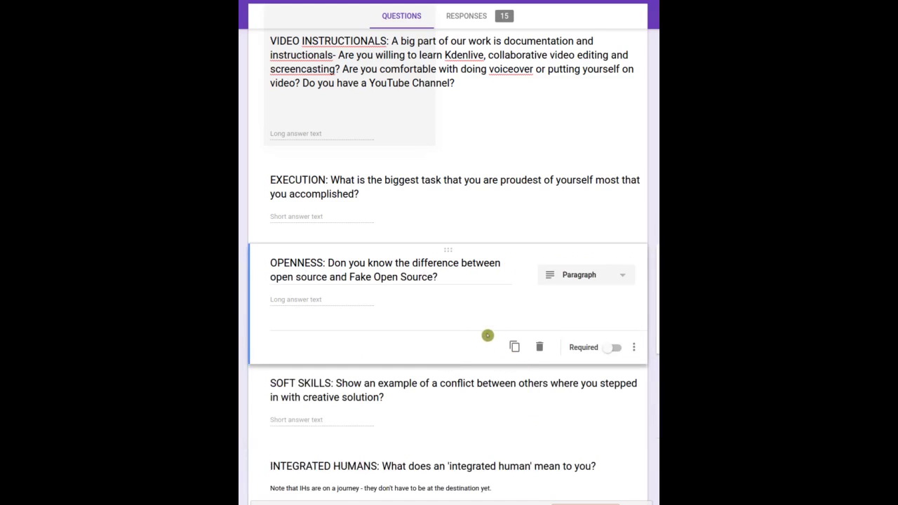
# Reword the SOFT SKILLS question to "SOFT SKILLS: Managerial + conflict resolution?"
pyautogui.scroll(-3, 287, 347)
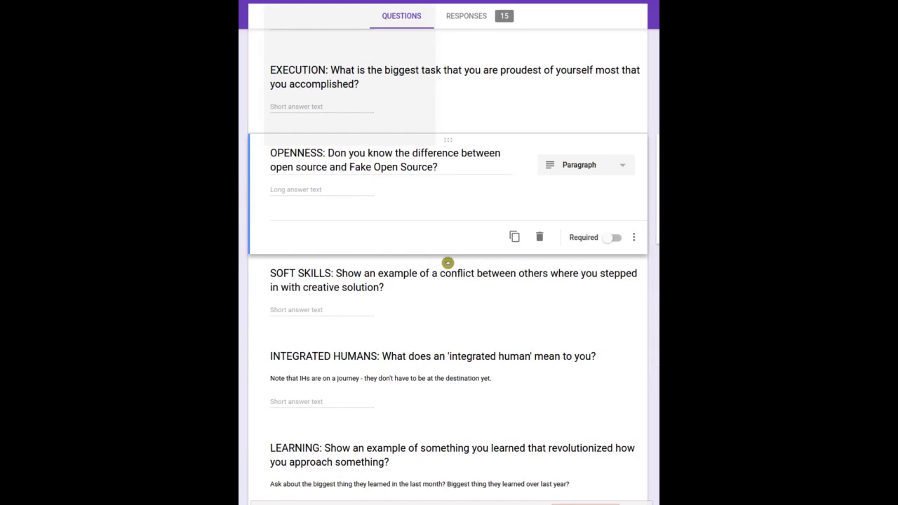
pyautogui.click(448, 262)
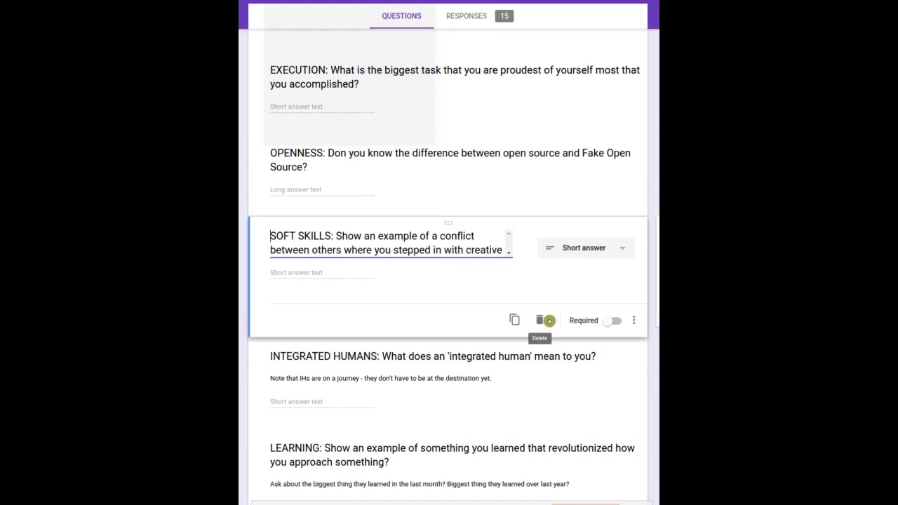
pyautogui.moveTo(336, 236); pyautogui.dragTo(510, 247)
pyautogui.write('Manage')
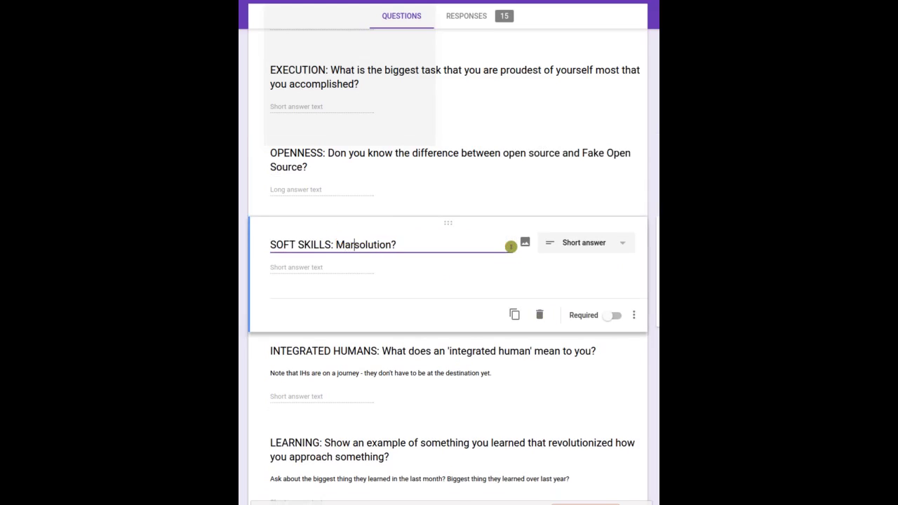
pyautogui.write('rial + conflict re')
# Delete the INTEGRATED HUMANS question about what an 'integrated human' means
pyautogui.click(367, 395)
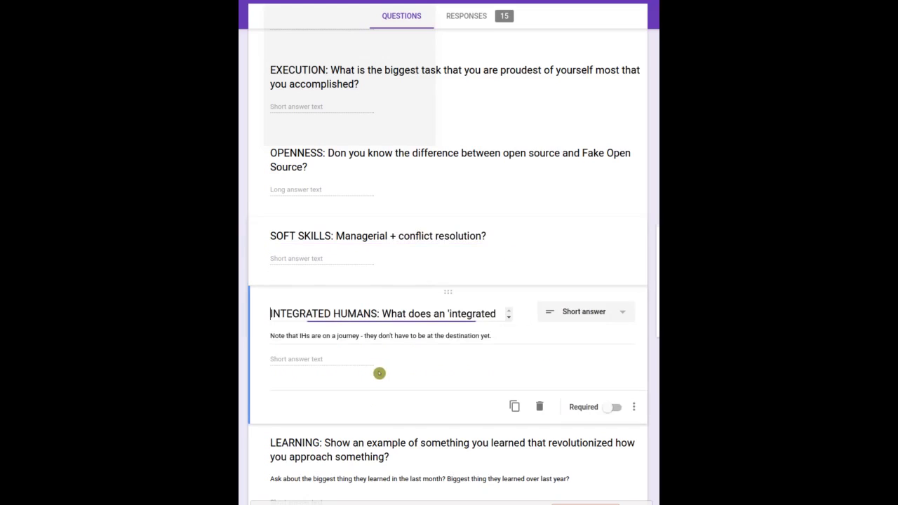
pyautogui.click(448, 313)
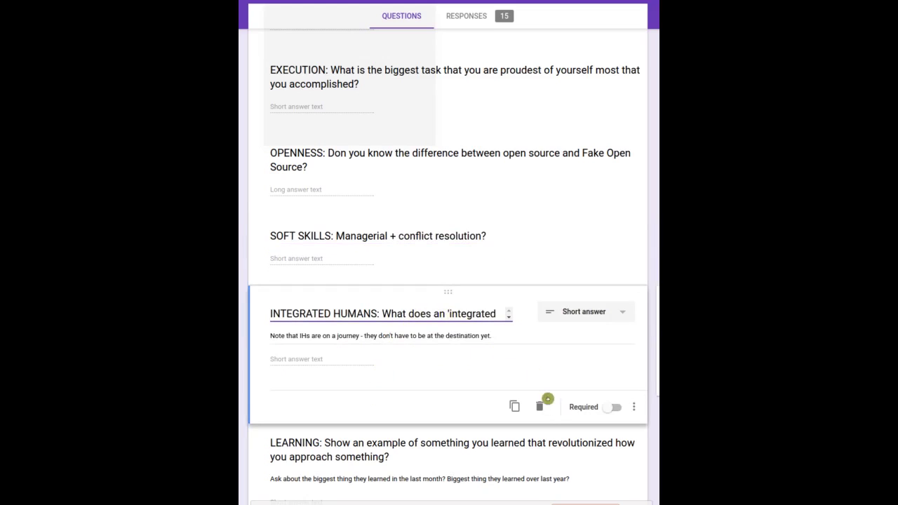
pyautogui.click(542, 409)
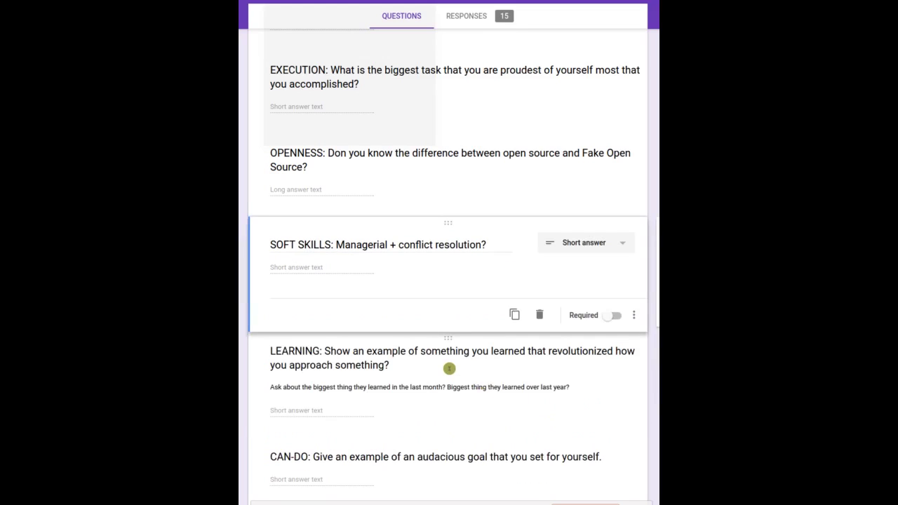
# Try deleting the LEARNING question about something learned that revolutionized an approach, and undo the deletion
pyautogui.scroll(-1, 423, 367)
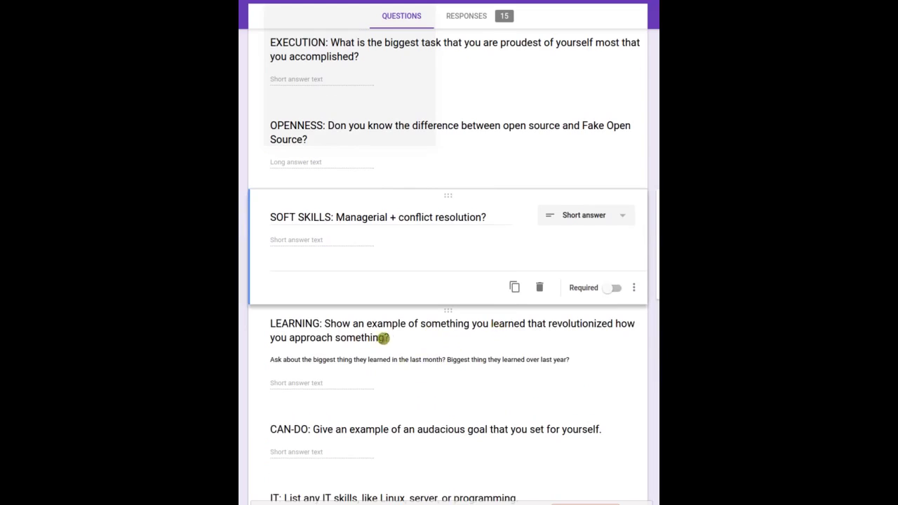
pyautogui.click(385, 338)
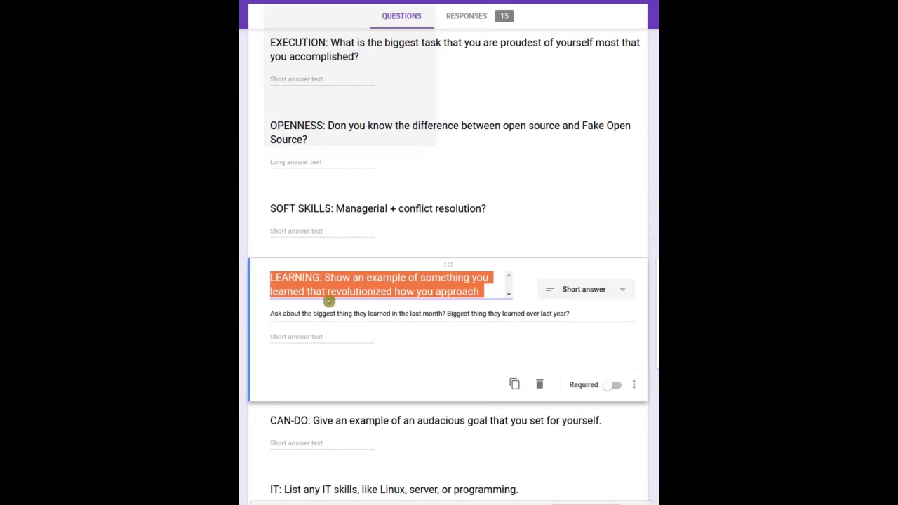
pyautogui.click(330, 292)
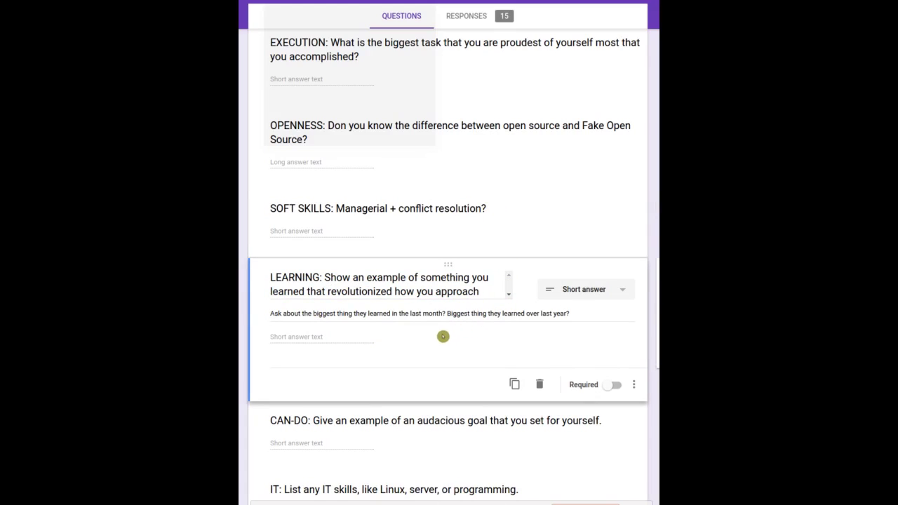
pyautogui.scroll(-1, 430, 413)
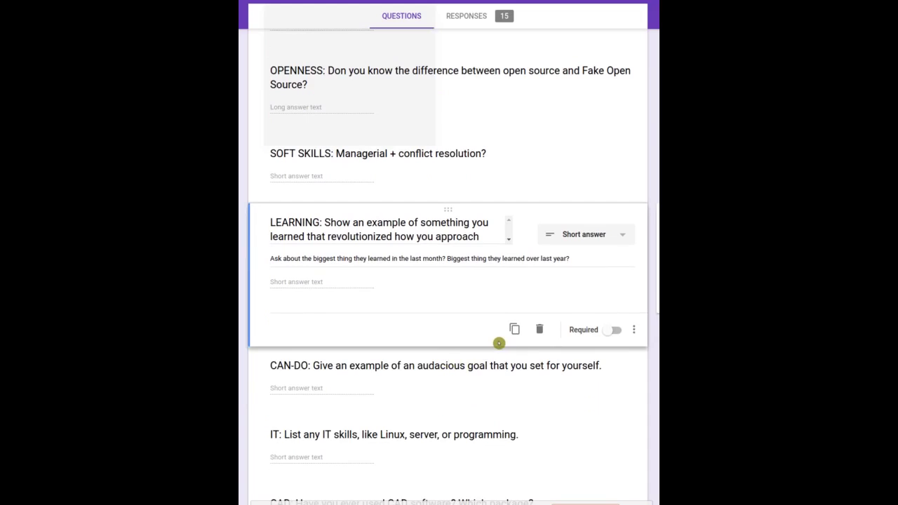
pyautogui.scroll(-1, 538, 375)
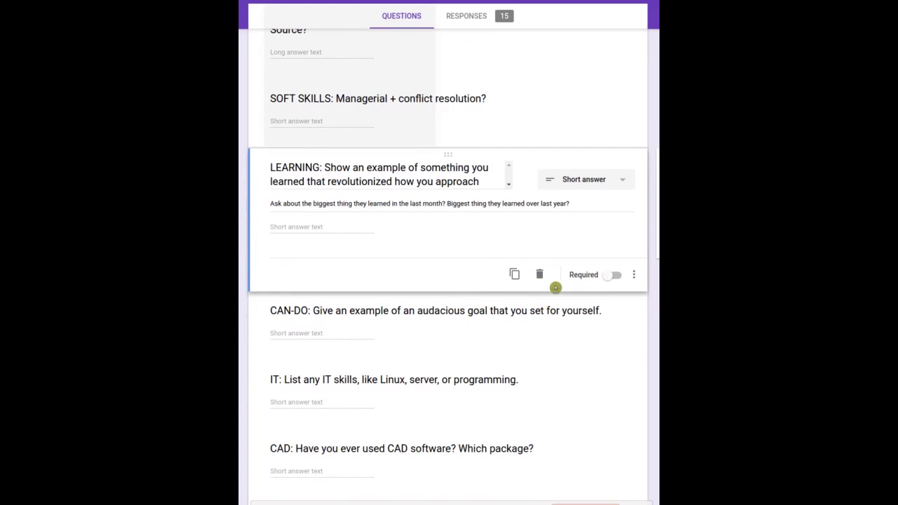
pyautogui.click(541, 275)
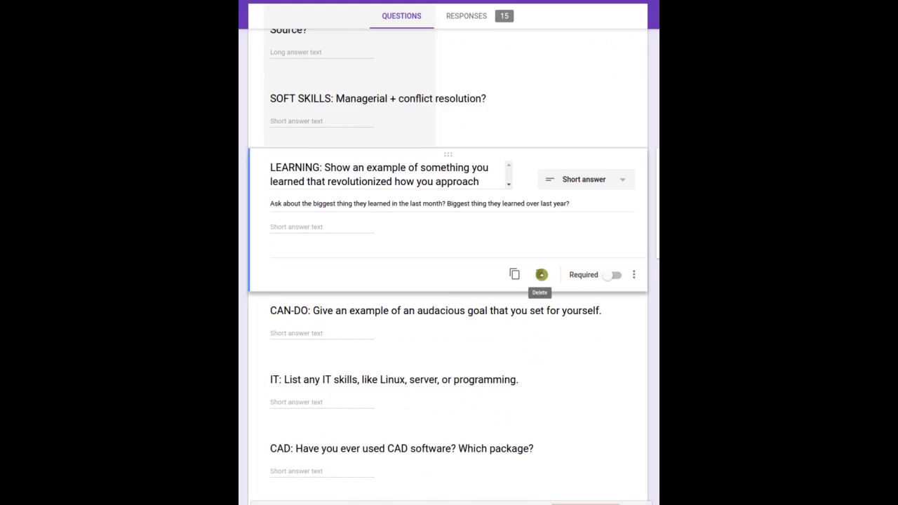
pyautogui.click(541, 275)
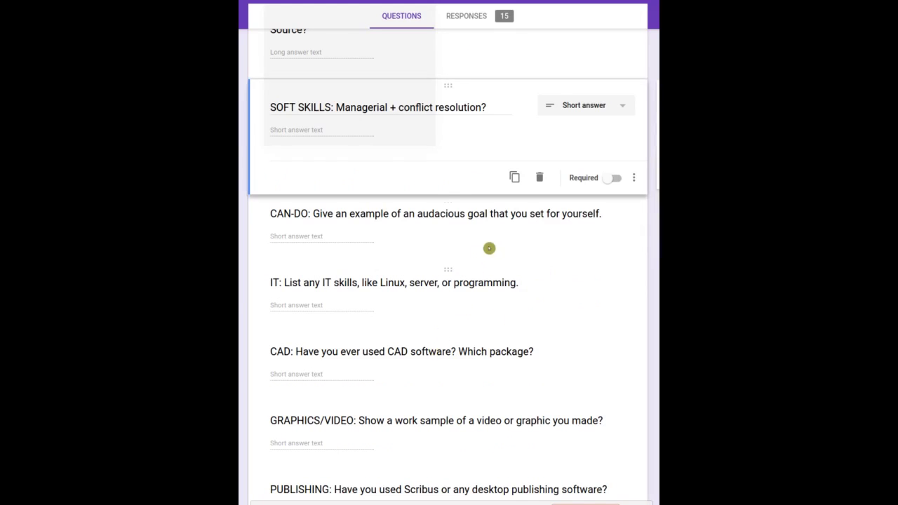
pyautogui.hotkey('ctrl', 'z')
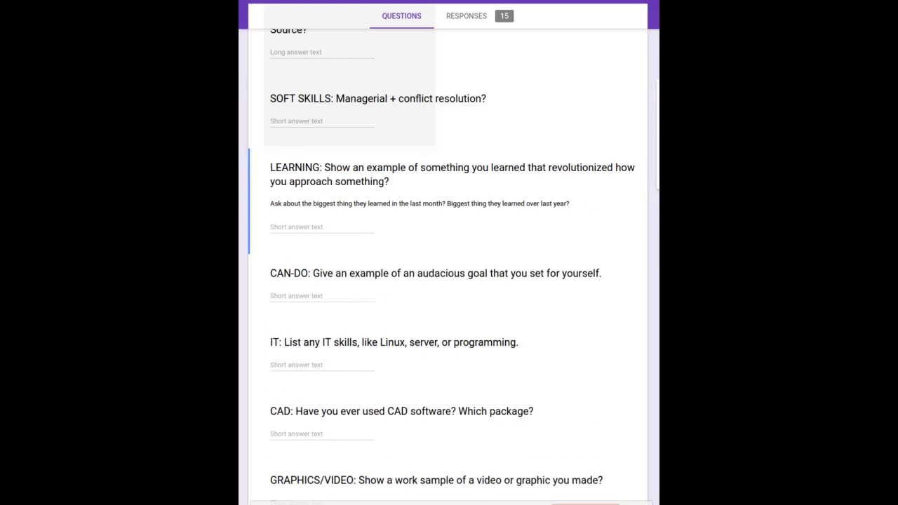
# Replace the IT skills question's text with "Skills: IT, CAD, Graphics, Publishing"
pyautogui.scroll(-1, 476, 375)
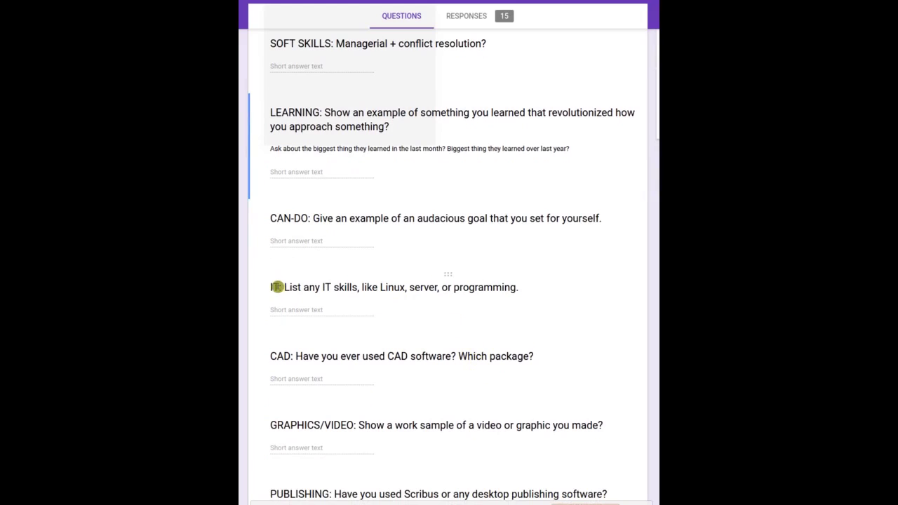
pyautogui.scroll(-1, 293, 300)
pyautogui.scroll(-1, 292, 295)
pyautogui.tripleClick(279, 121)
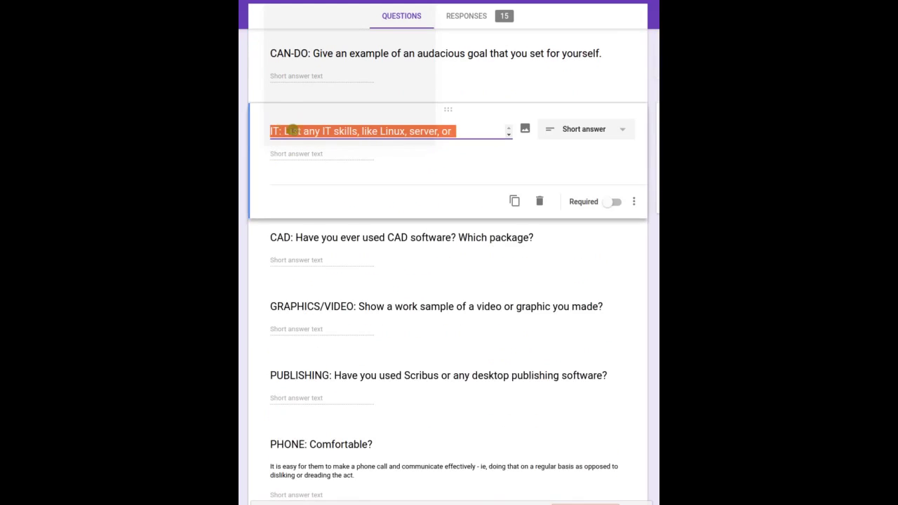
pyautogui.write('Ski')
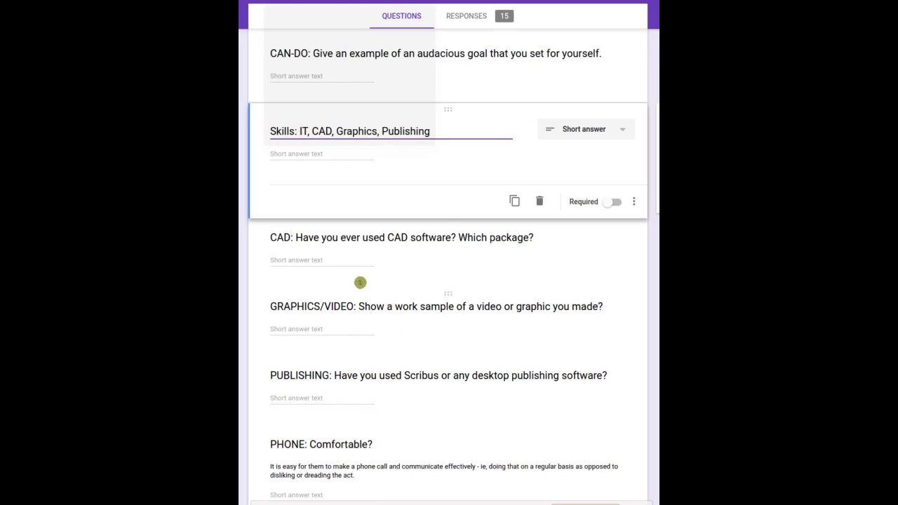
# Delete the separate CAD, GRAPHICS/VIDEO and PUBLISHING questions below the combined Skills question
pyautogui.click(403, 243)
pyautogui.click(541, 268)
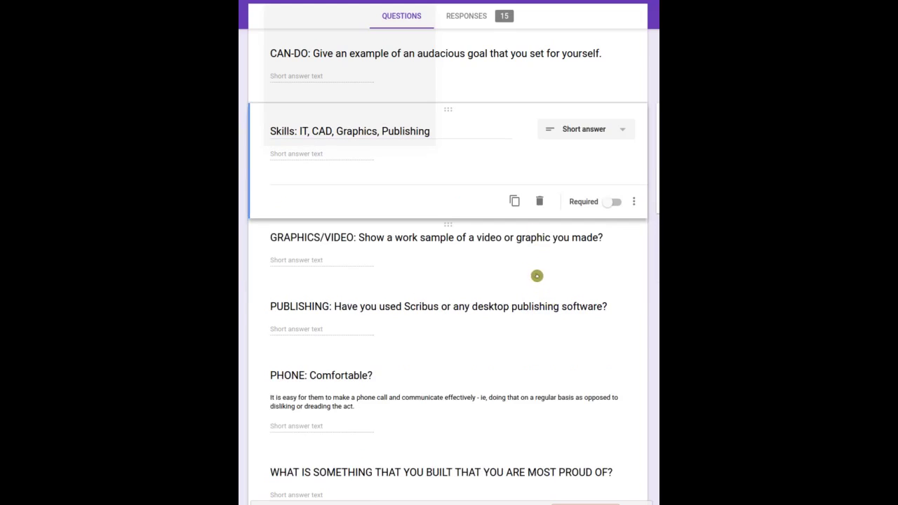
pyautogui.click(537, 276)
pyautogui.click(539, 270)
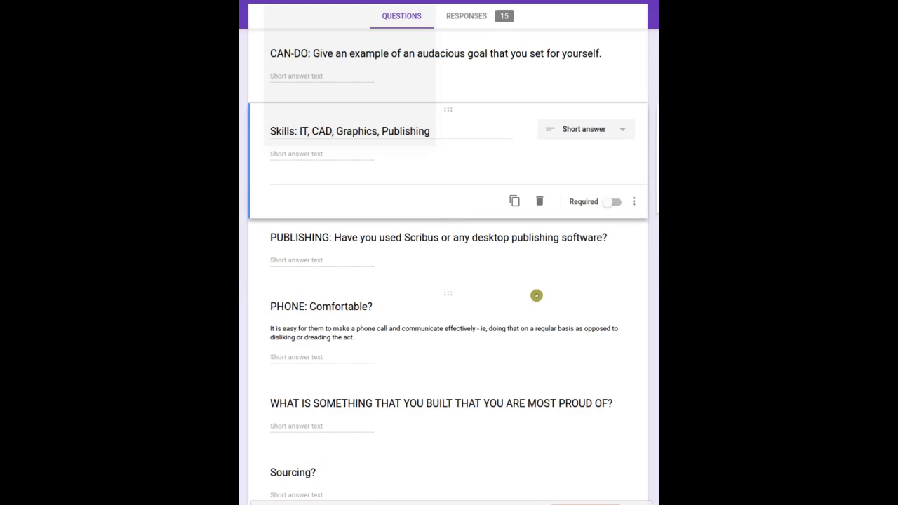
pyautogui.click(531, 257)
pyautogui.click(539, 270)
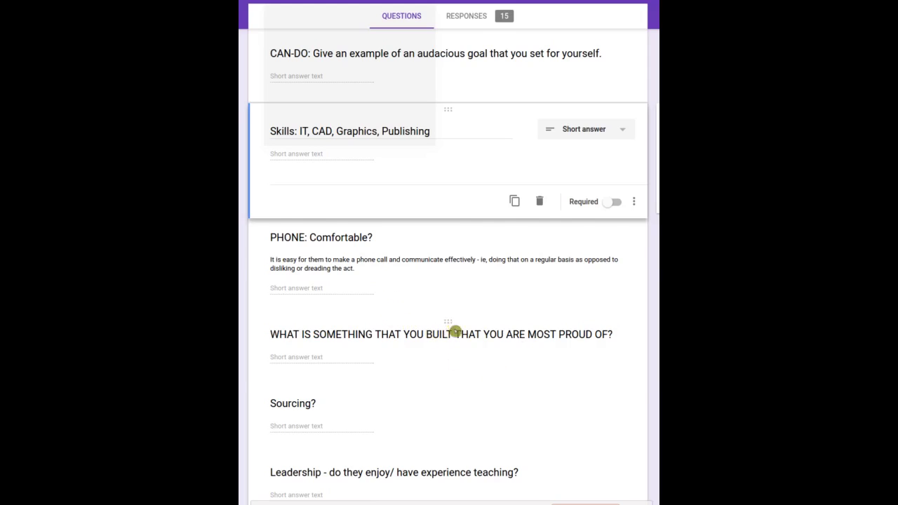
# Delete the question about something built that the person is most proud of and the "Sourcing?" question
pyautogui.click(461, 335)
pyautogui.click(538, 366)
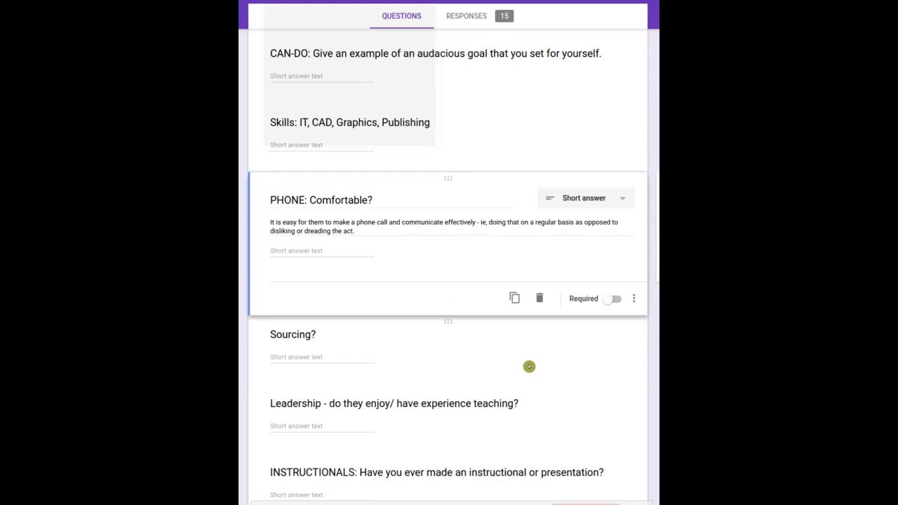
pyautogui.click(460, 328)
pyautogui.click(540, 369)
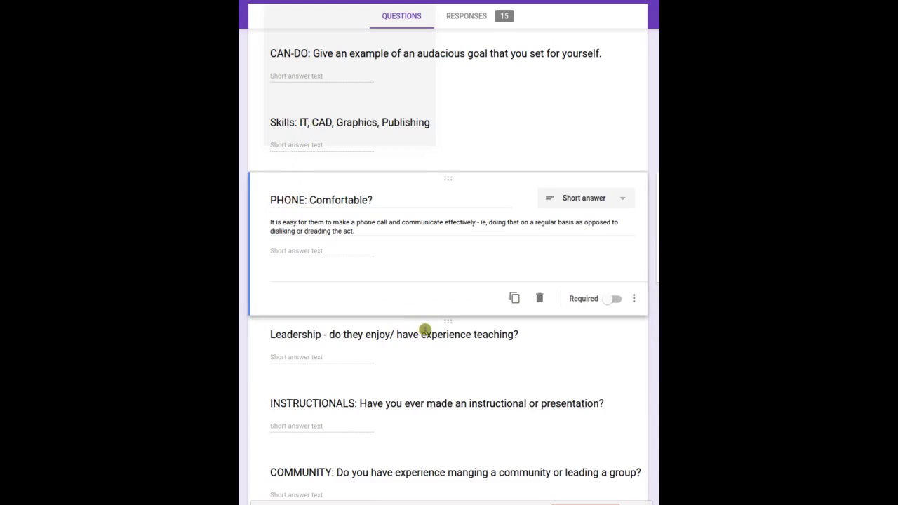
# Add "Teaching?" to the end of the SOFT SKILLS question about managerial and conflict resolution skills
pyautogui.scroll(1, 430, 330)
pyautogui.scroll(2, 431, 330)
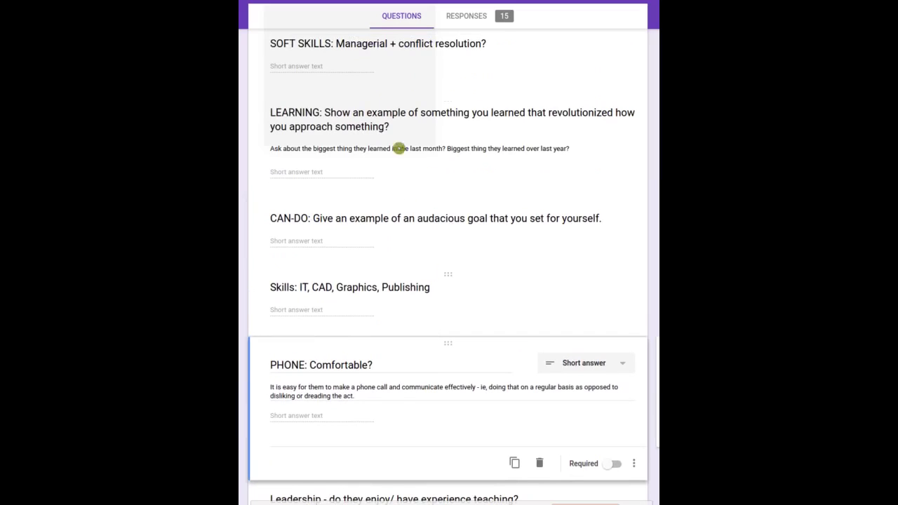
pyautogui.click(490, 43)
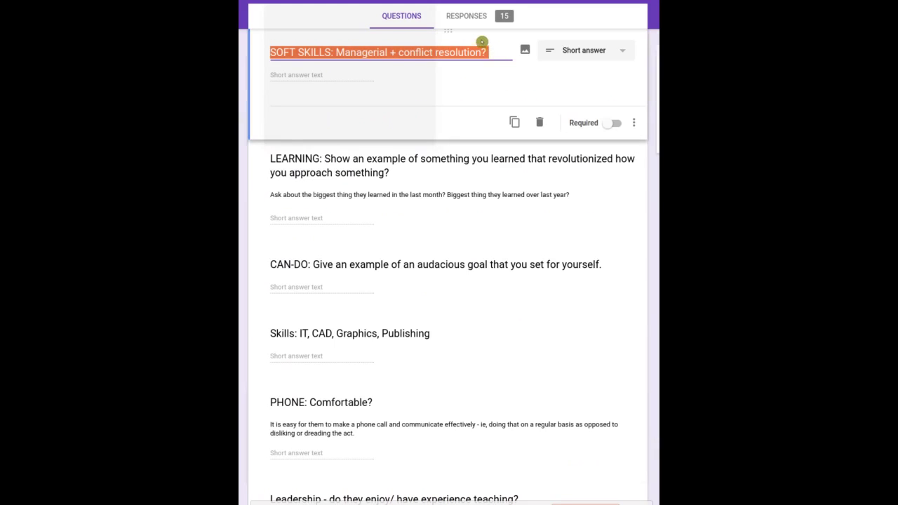
pyautogui.click(493, 52)
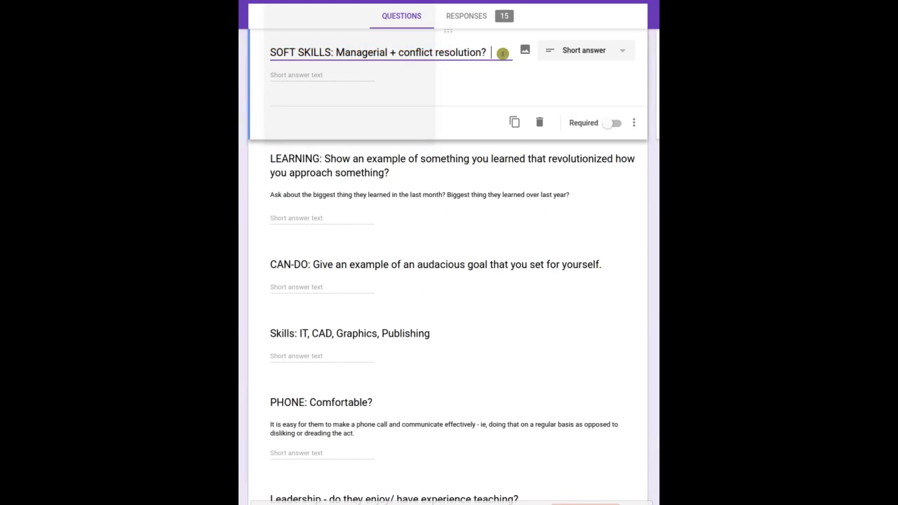
pyautogui.write('aching?')
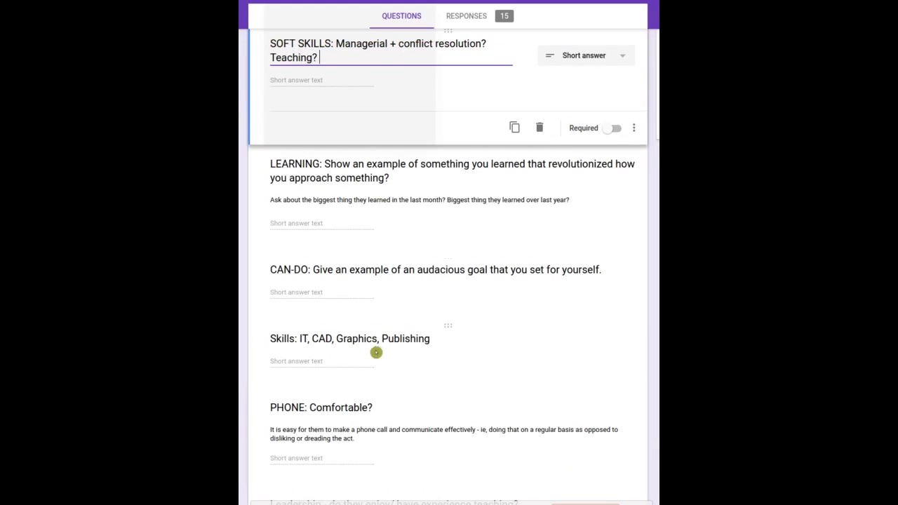
# Delete the Leadership question about enjoying or having experience teaching
pyautogui.scroll(-3, 375, 351)
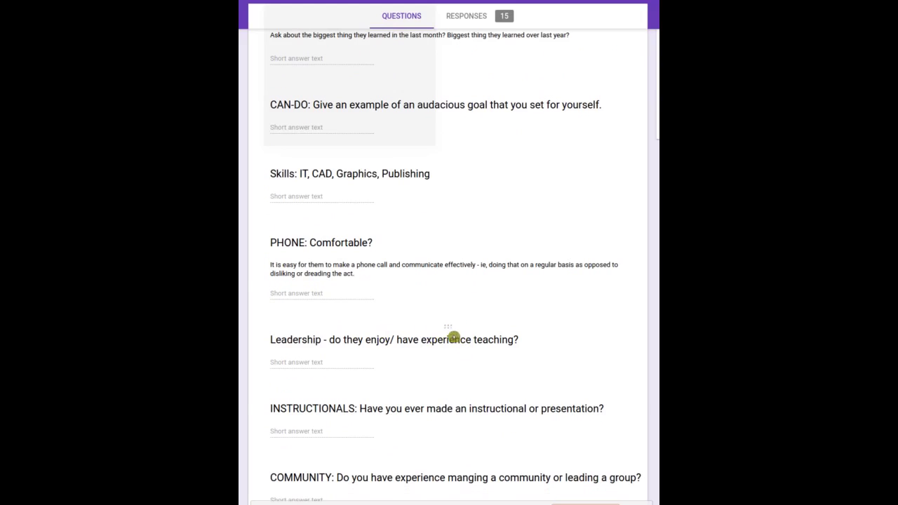
pyautogui.click(456, 340)
pyautogui.click(542, 377)
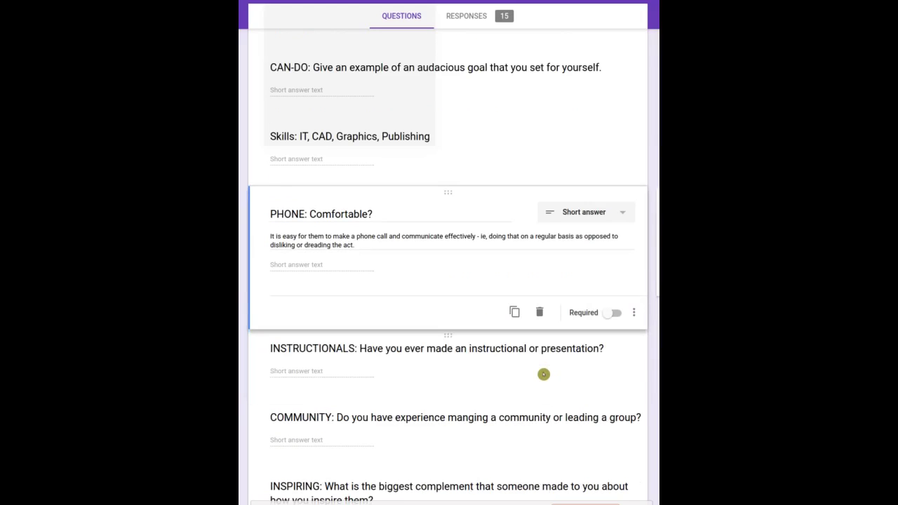
# Append "Instructionals production?" to the SOFT SKILLS question after "Teaching?"
pyautogui.scroll(4, 455, 312)
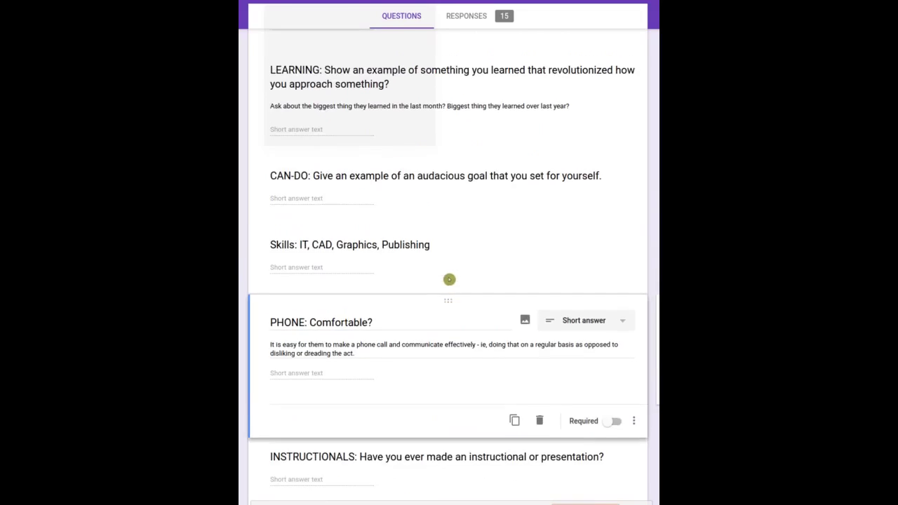
pyautogui.click(537, 128)
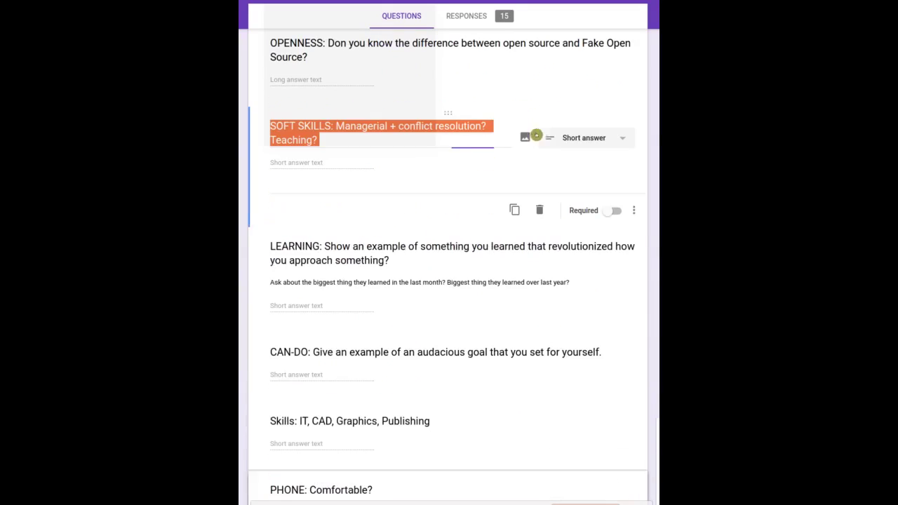
pyautogui.click(332, 139)
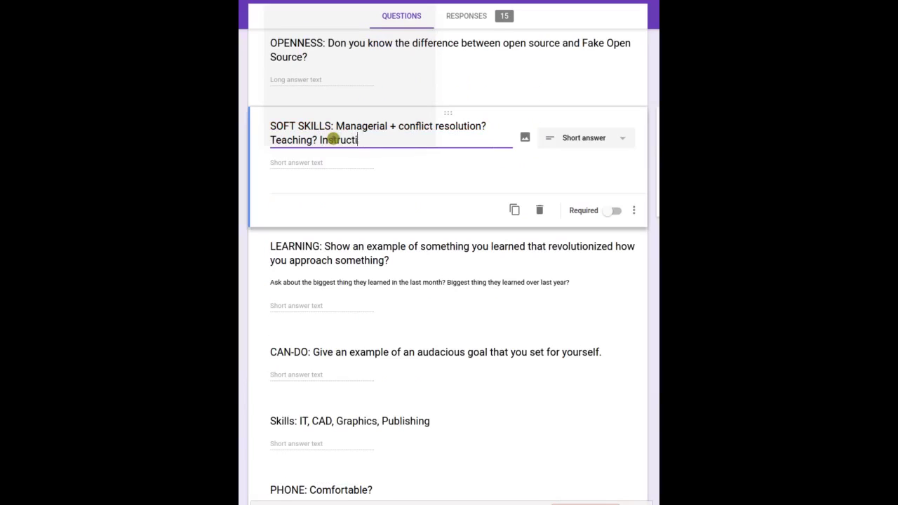
pyautogui.write('Instructionals production?')
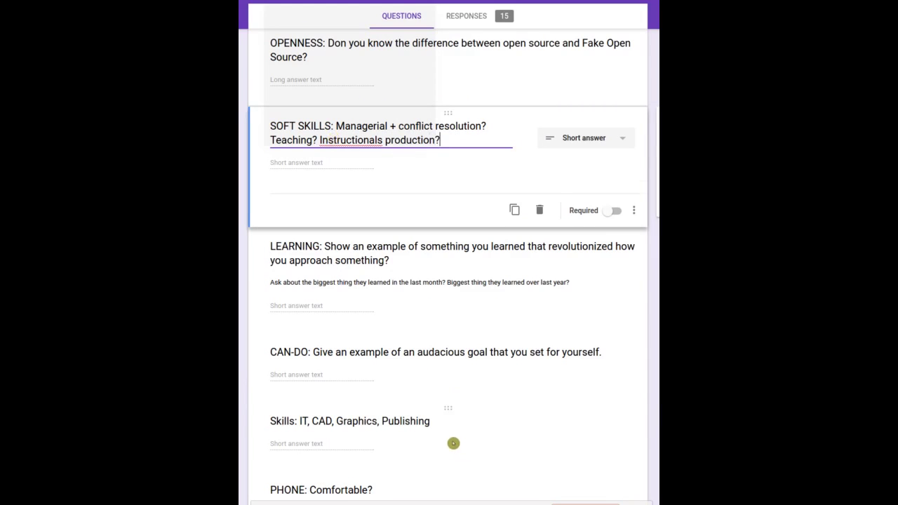
# Delete the INSTRUCTIONALS question about having made an instructional or presentation
pyautogui.scroll(-4, 454, 440)
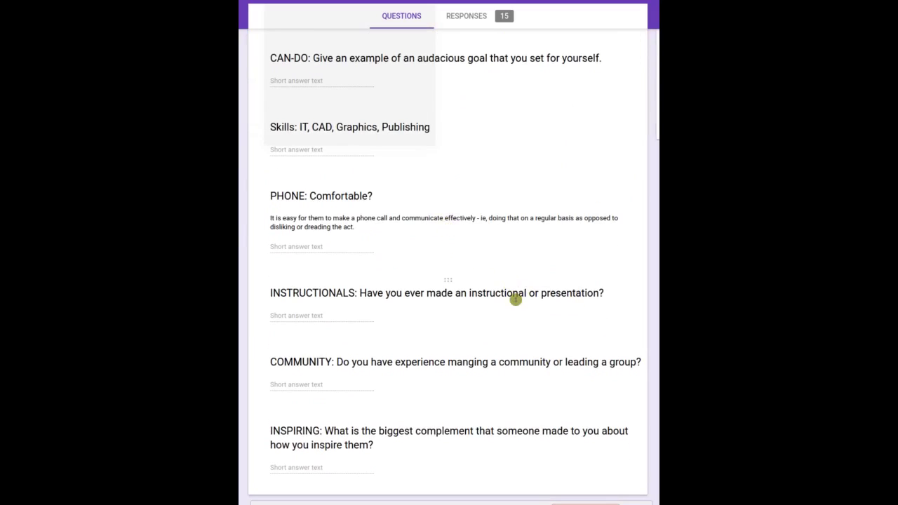
pyautogui.click(518, 296)
pyautogui.click(541, 335)
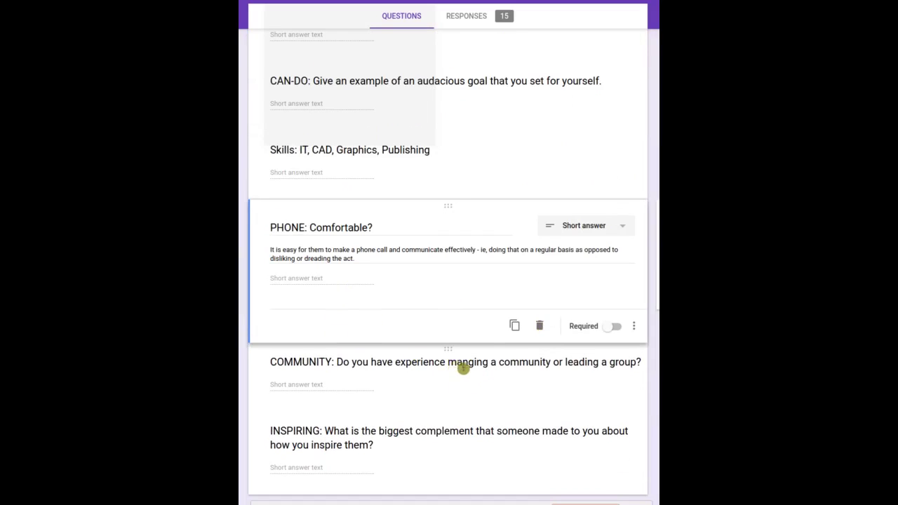
# Extend the SOFT SKILLS question with "Managing/starting a community or group?" at its end
pyautogui.scroll(5, 490, 257)
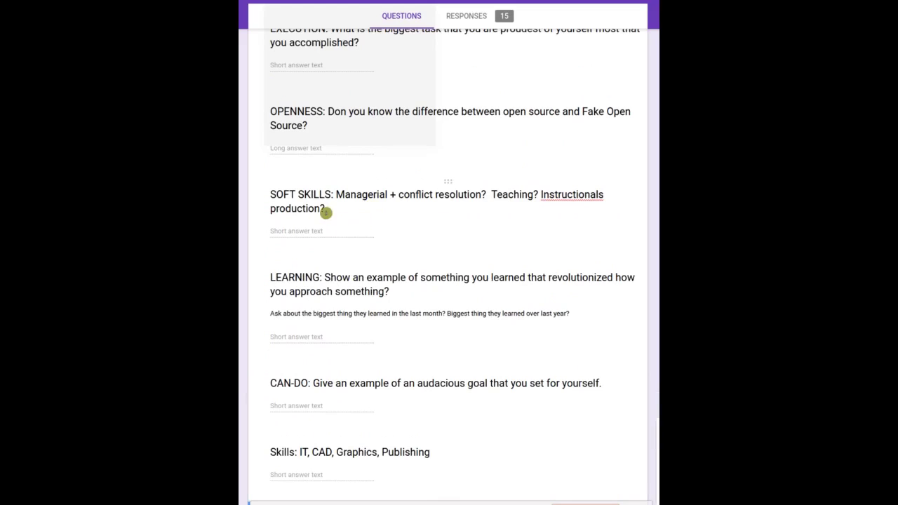
pyautogui.click(363, 210)
pyautogui.click(472, 211)
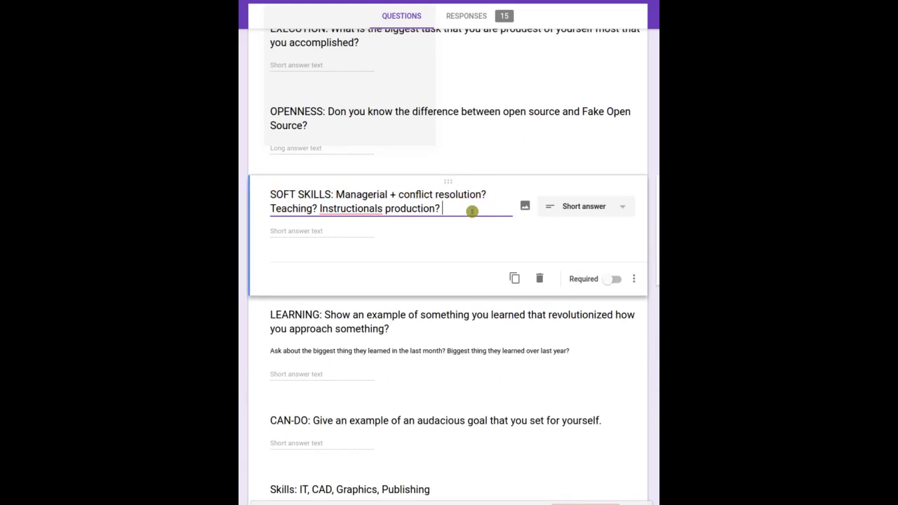
pyautogui.write('Managing a community')
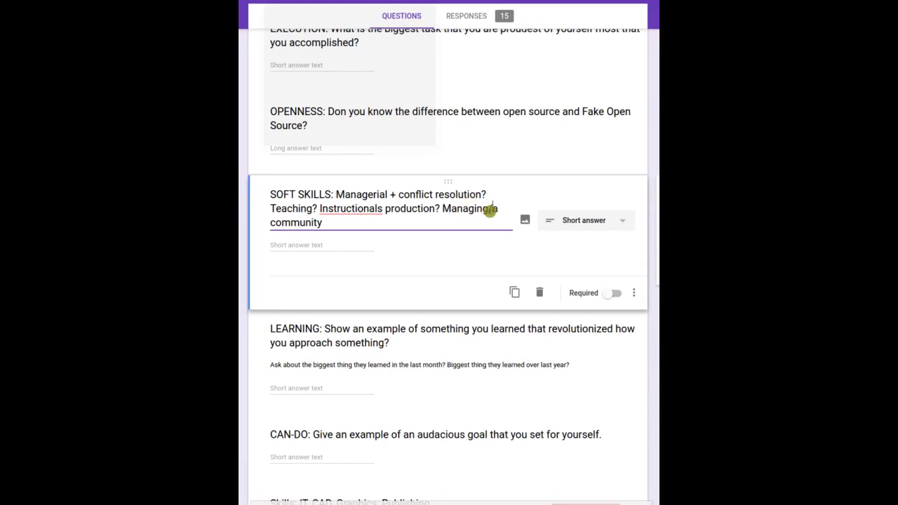
pyautogui.press('BackSpace')
pyautogui.write('/start')
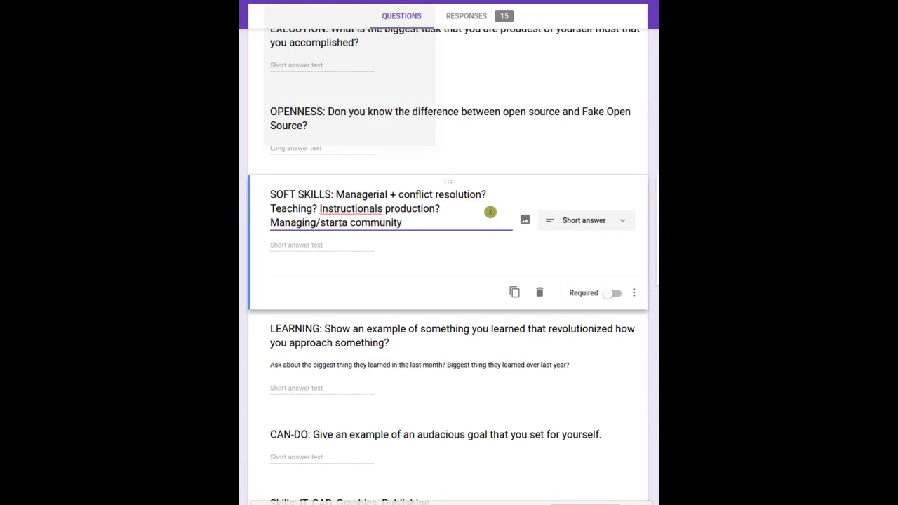
pyautogui.write('ing')
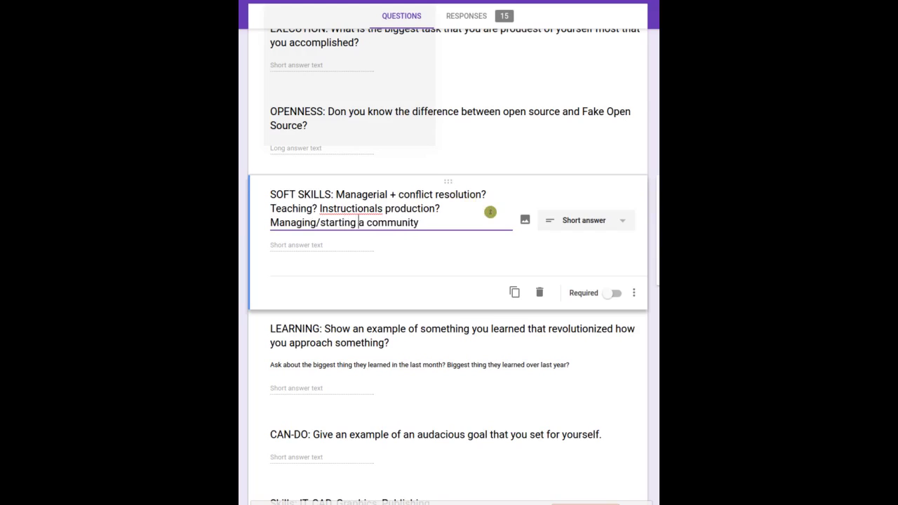
pyautogui.click(455, 224)
# Replace the text of the INSPIRING question about the biggest compliment with "Punctual?"
pyautogui.scroll(-5, 391, 393)
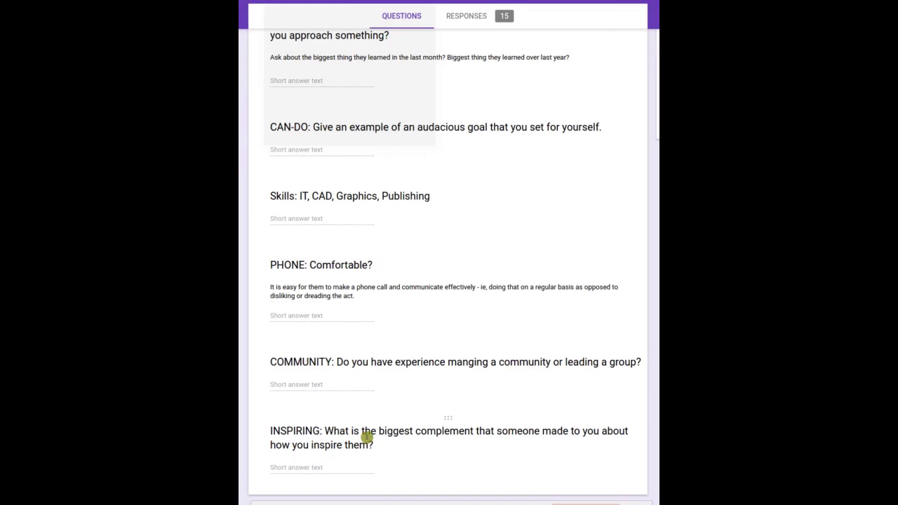
pyautogui.click(366, 436)
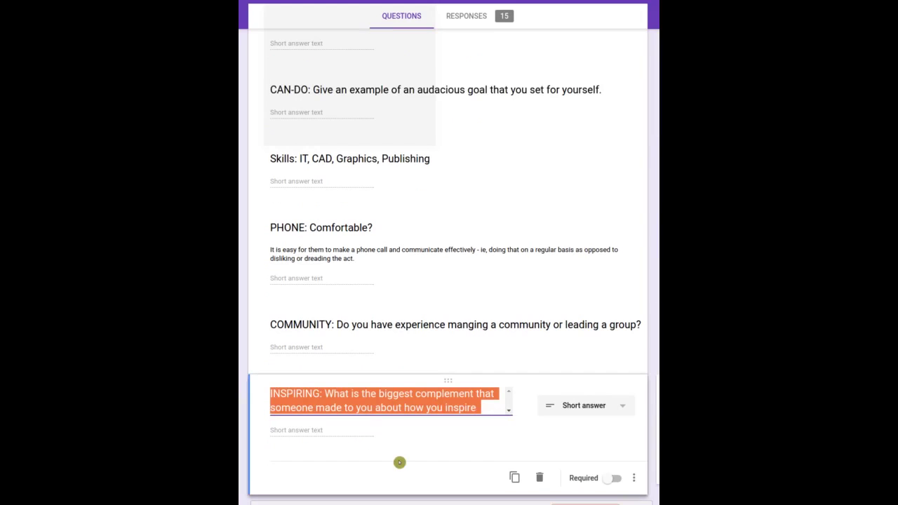
pyautogui.write('Pu')
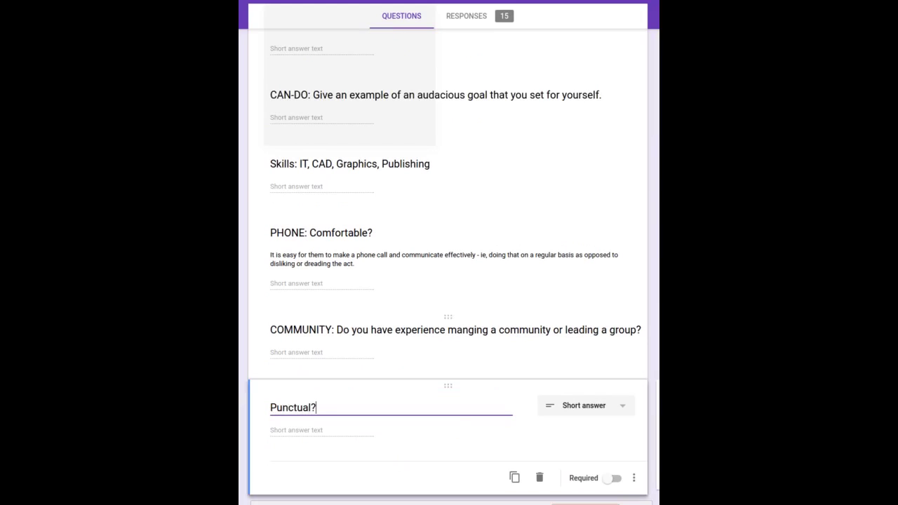
pyautogui.scroll(8, 532, 199)
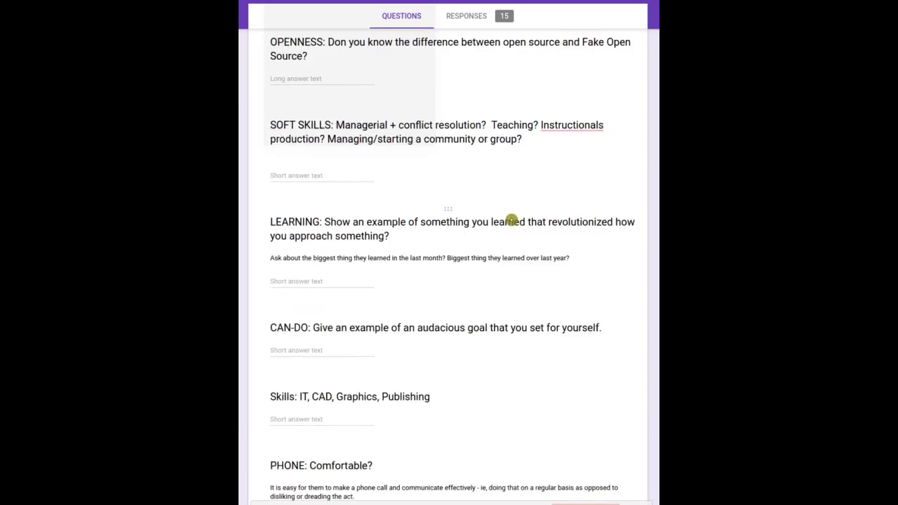